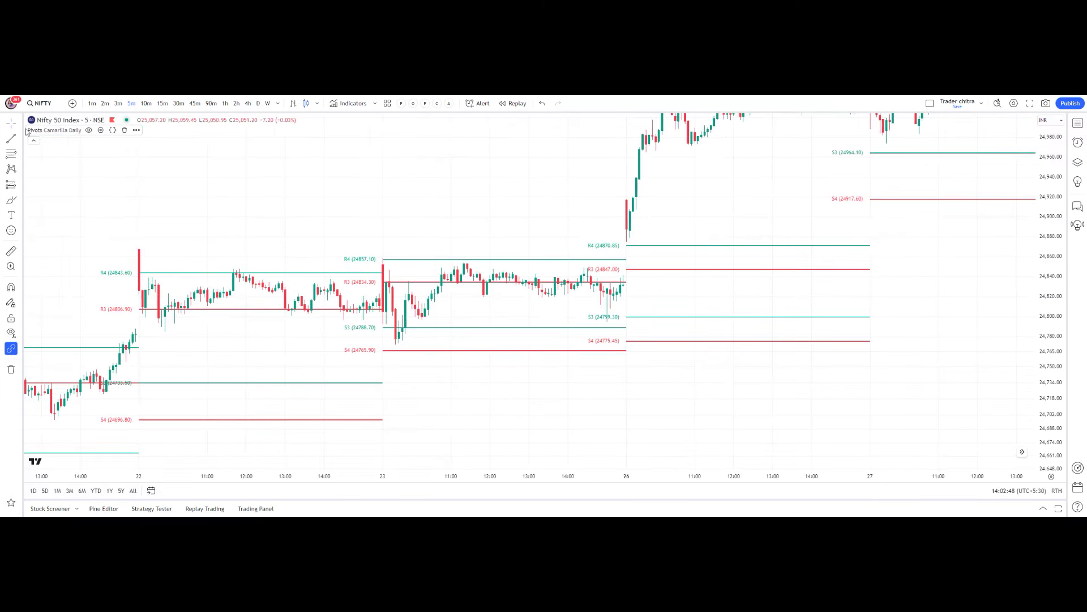
Keep the pivot indicator on Camarilla, Daily timeframe, with labels on the left, and apply.
left_click(100, 130)
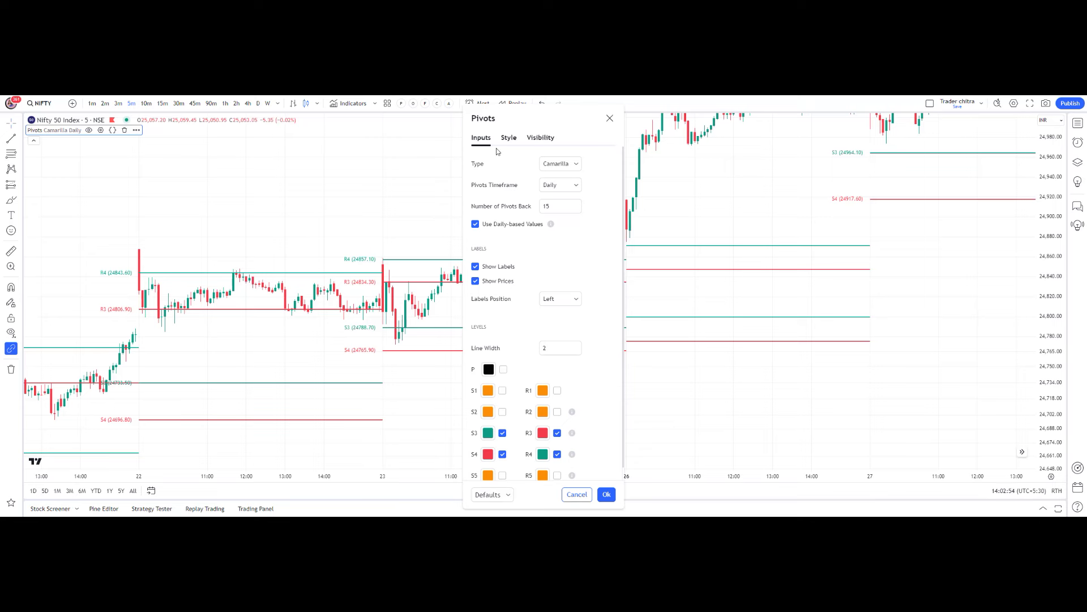
left_click(566, 166)
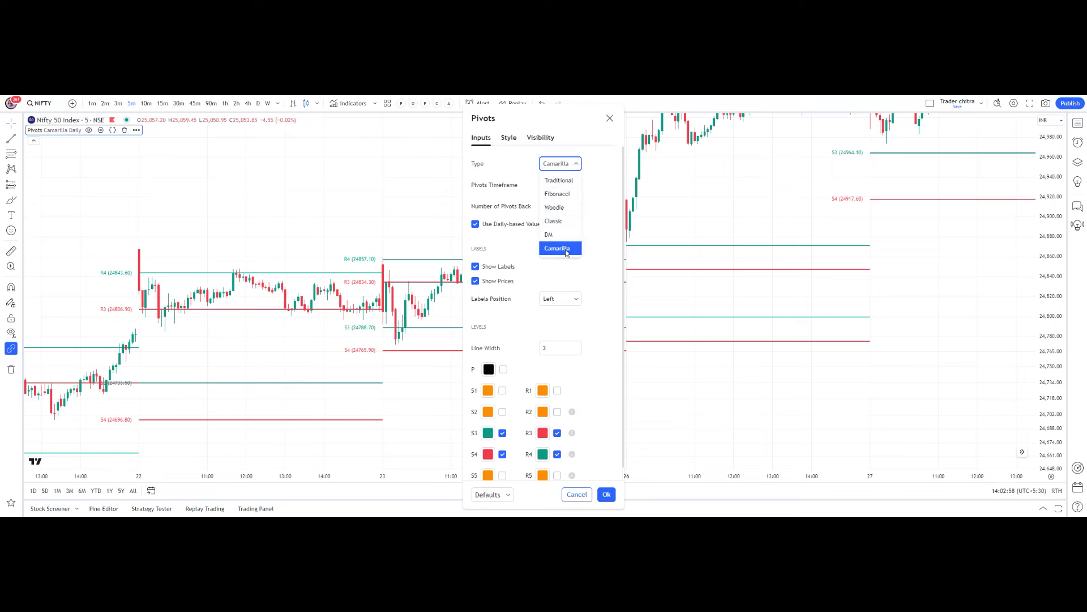
left_click(554, 269)
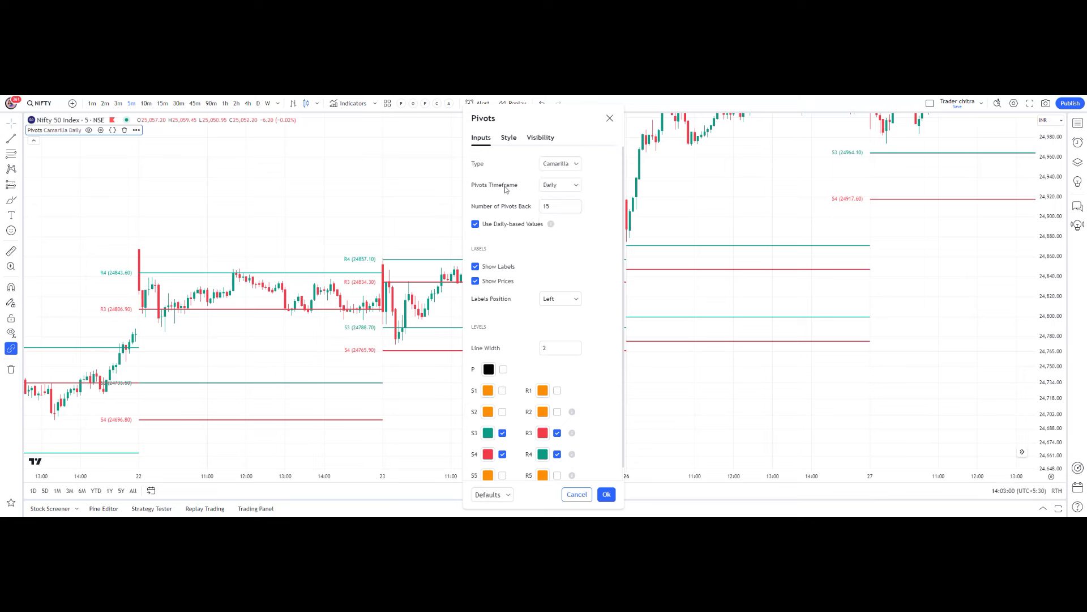
left_click(559, 188)
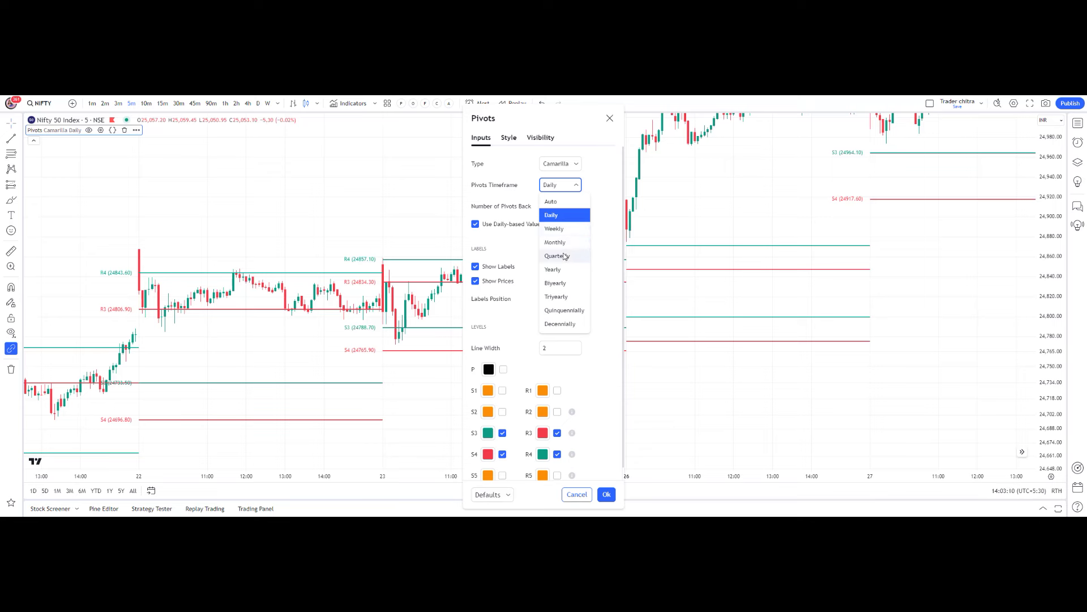
left_click(560, 218)
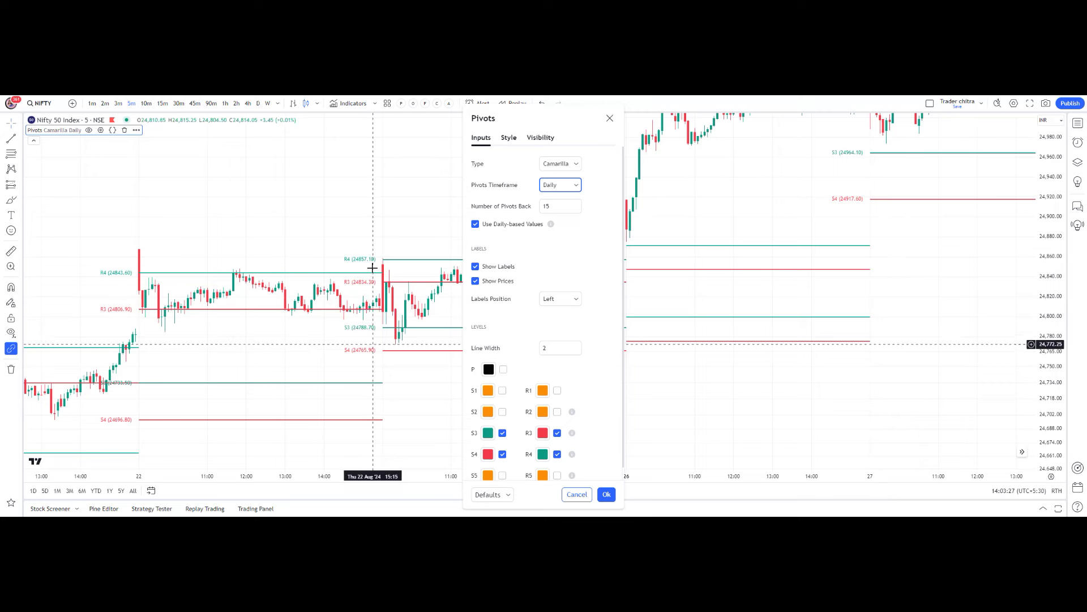
left_click(558, 299)
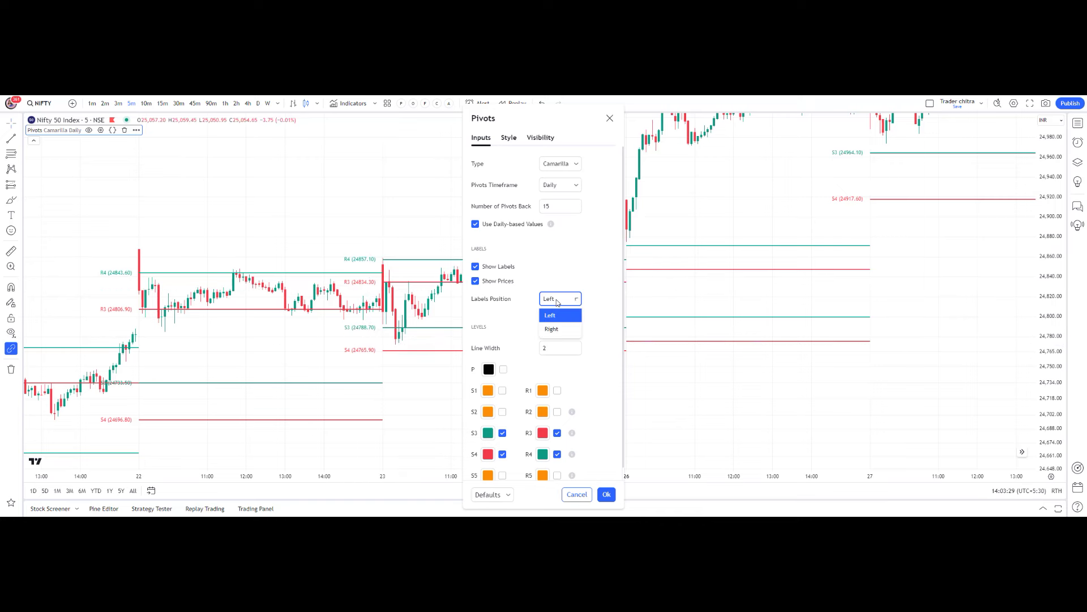
left_click(551, 330)
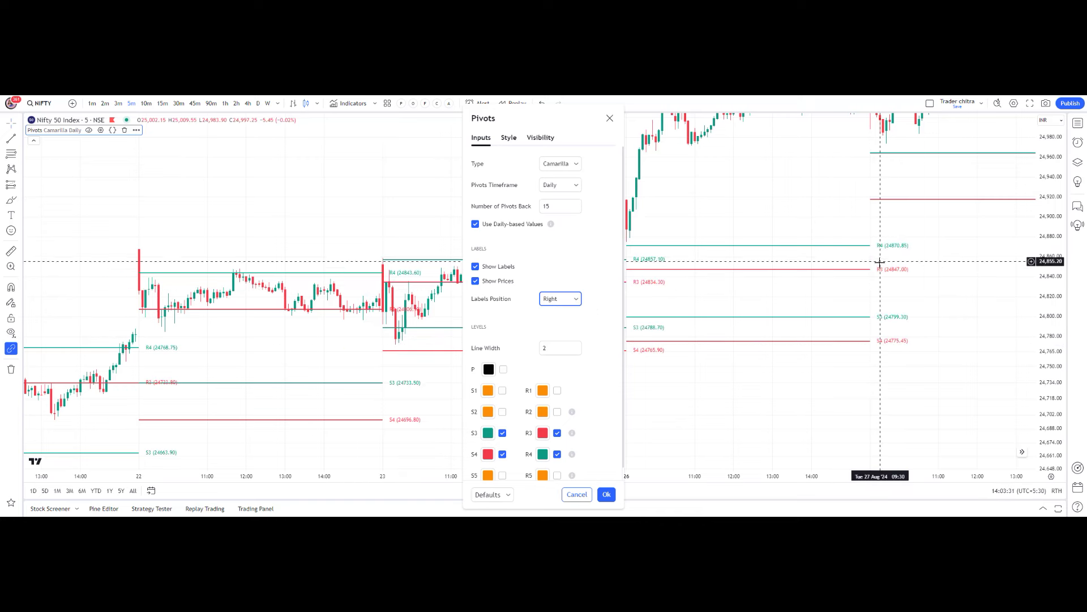
left_click(558, 299)
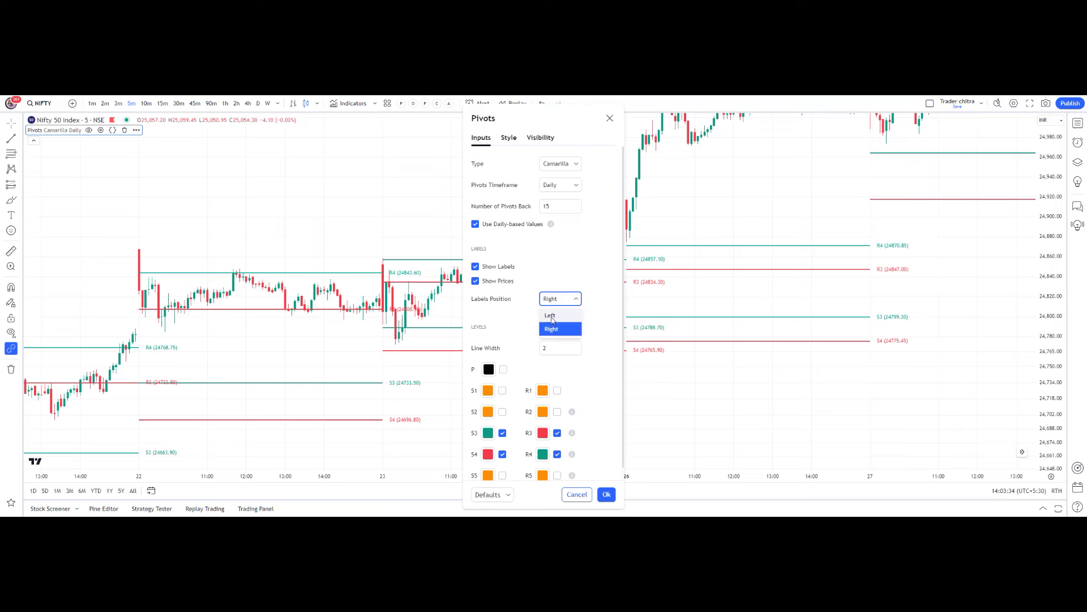
left_click(551, 317)
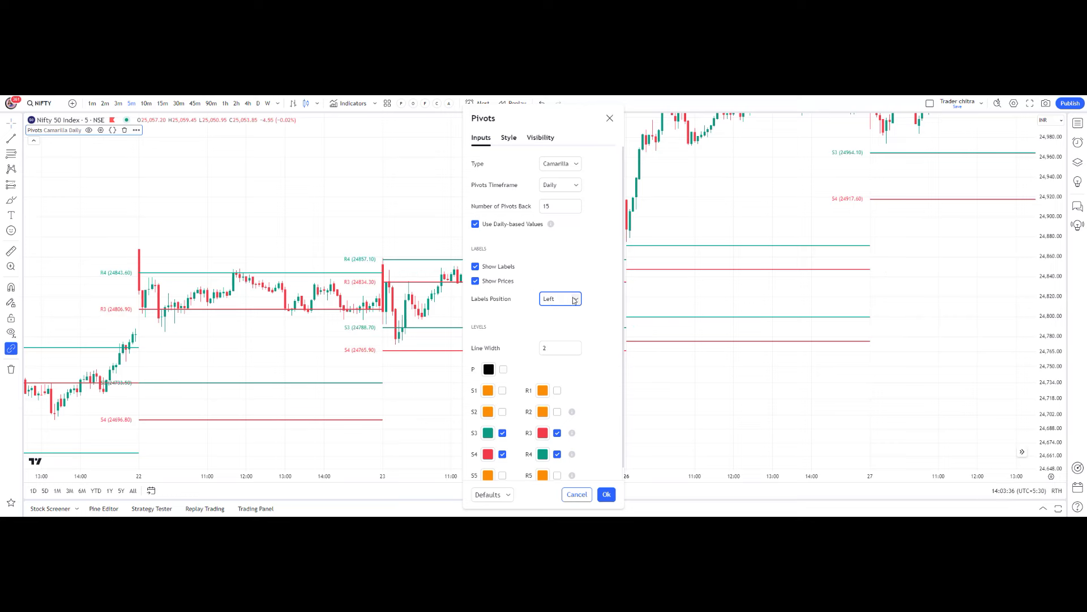
scroll(555, 375, "down", 1)
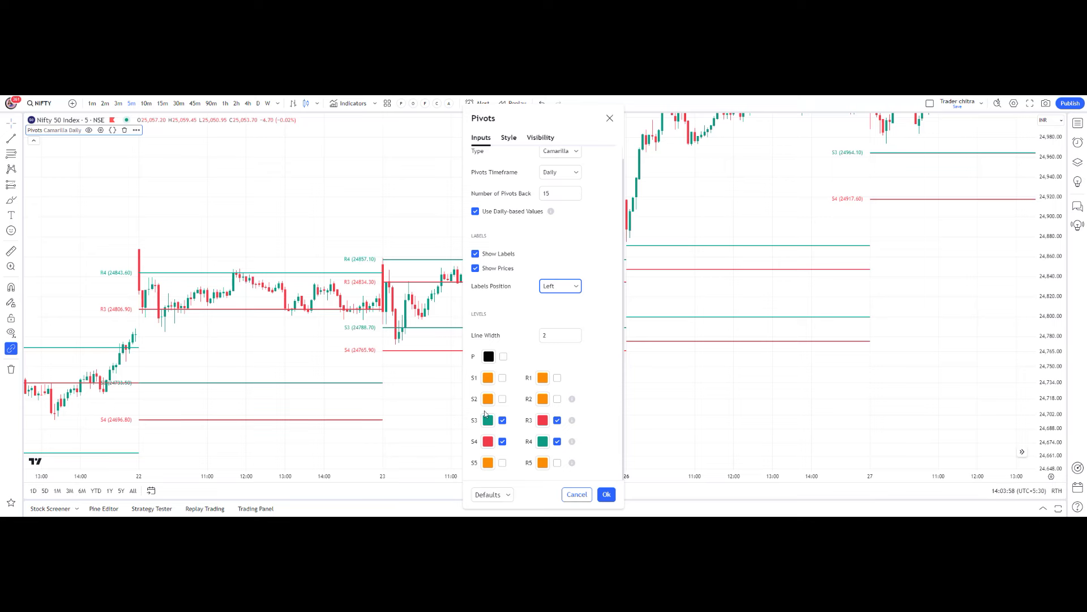
left_click(606, 494)
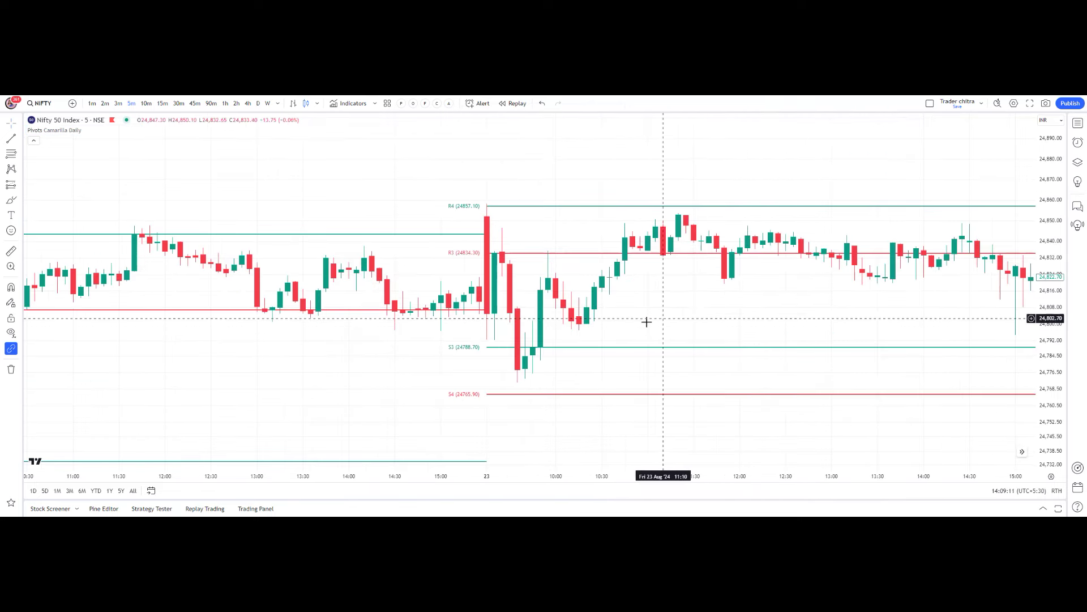
Switch NIFTY to 3-minute candles, frame the 23 Aug session and turn on log scale.
scroll(453, 249, "right", 2)
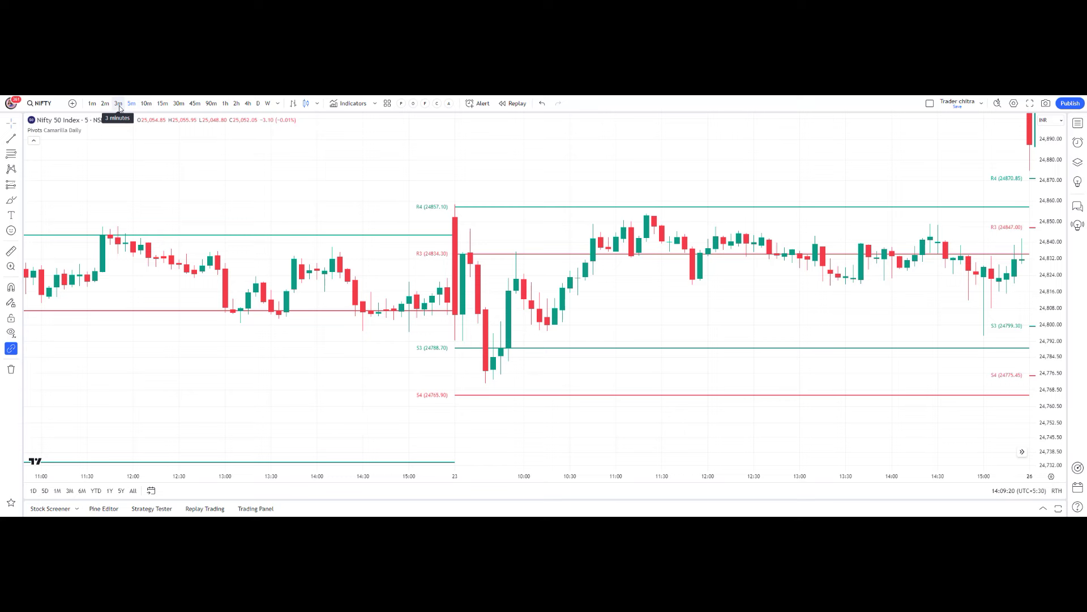
scroll(381, 287, "down", 1)
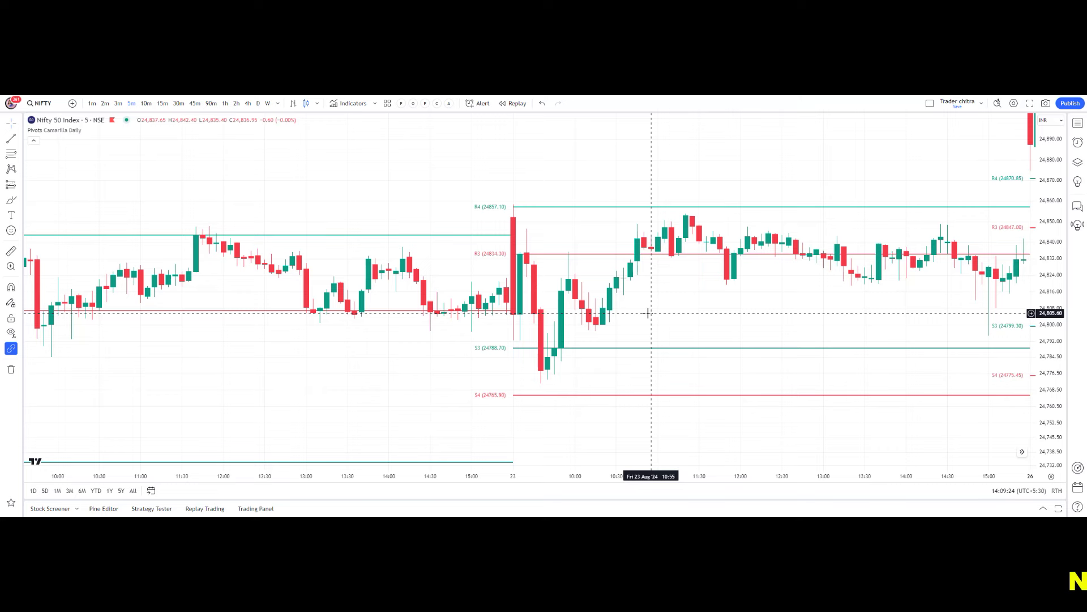
left_click_drag(648, 313, 552, 313)
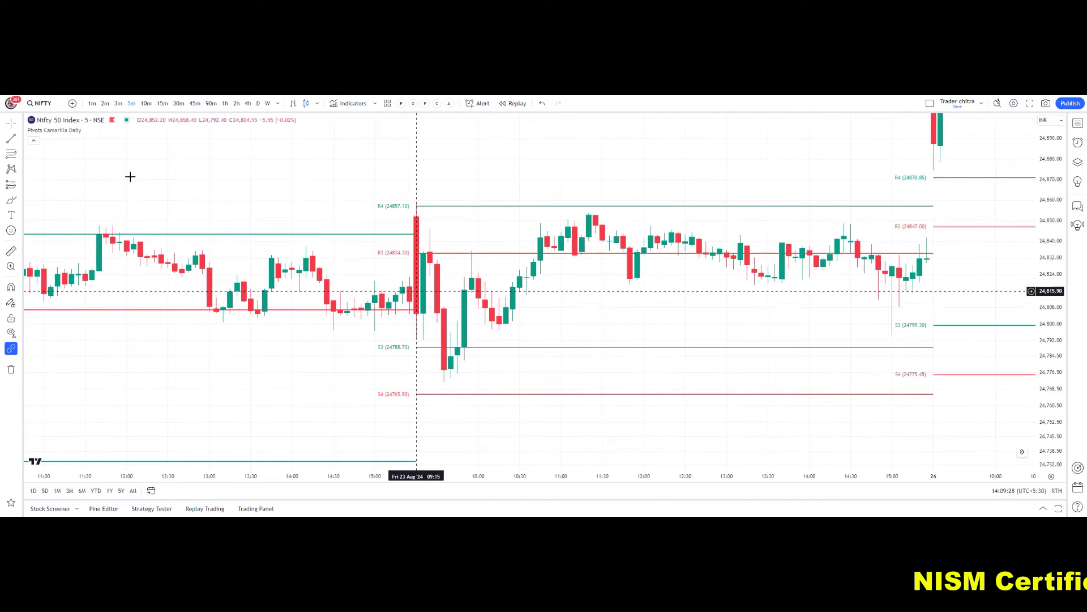
left_click(118, 103)
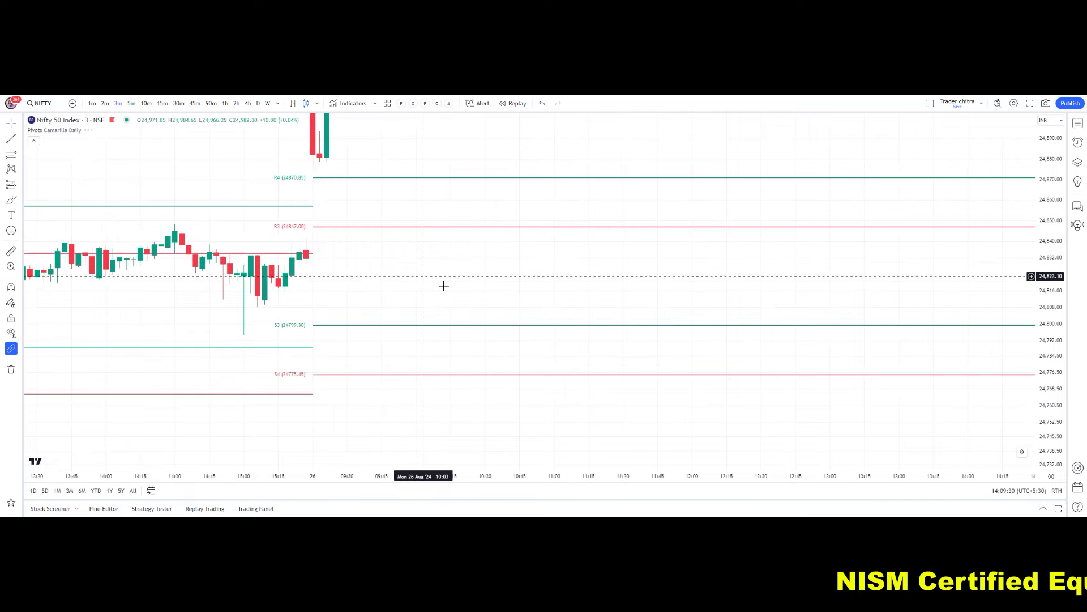
left_click_drag(374, 127, 772, 201)
scroll(510, 306, "left", 10)
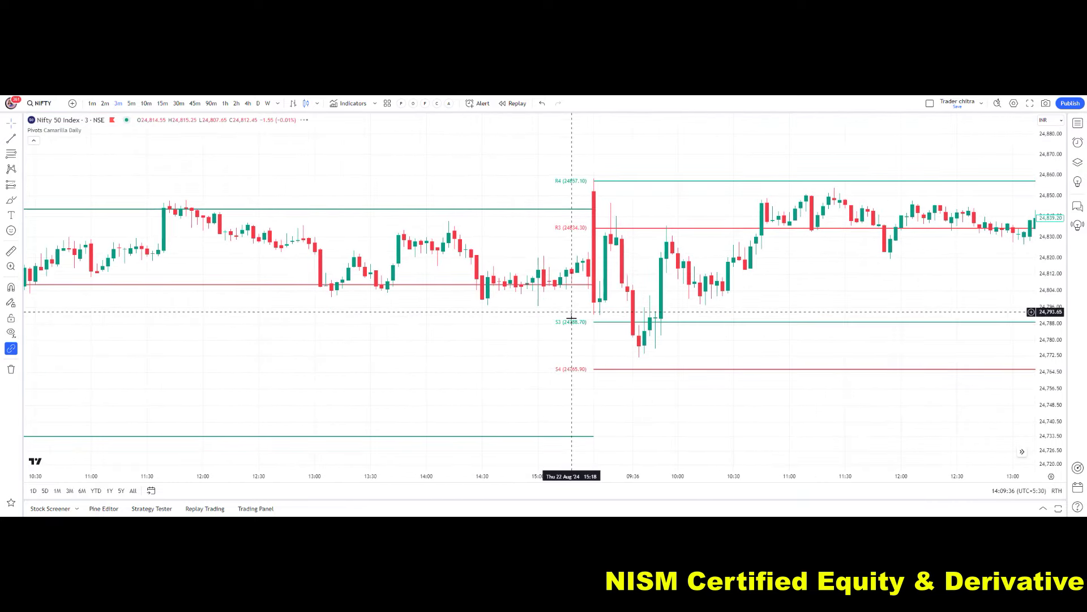
scroll(566, 311, "right", 5)
scroll(572, 276, "up", 2)
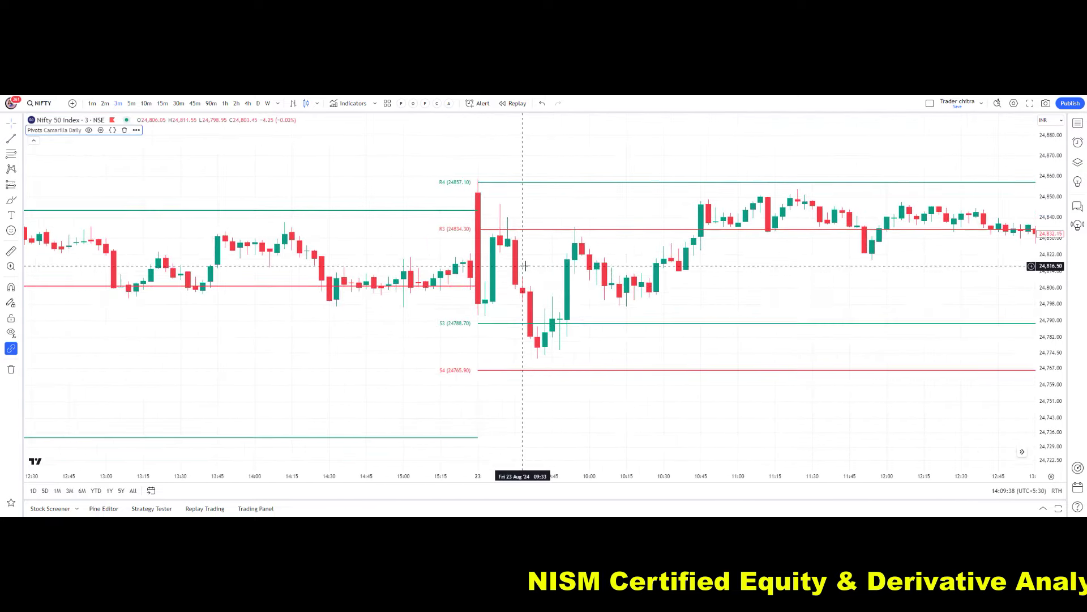
left_click_drag(516, 247, 519, 276)
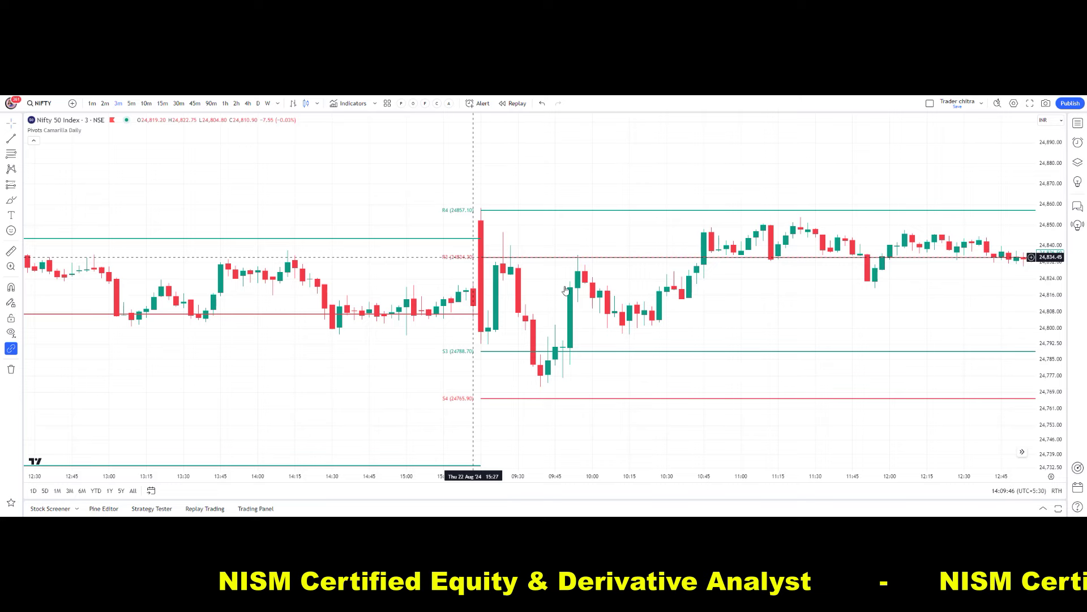
left_click(1056, 464)
scroll(640, 351, "up", 3)
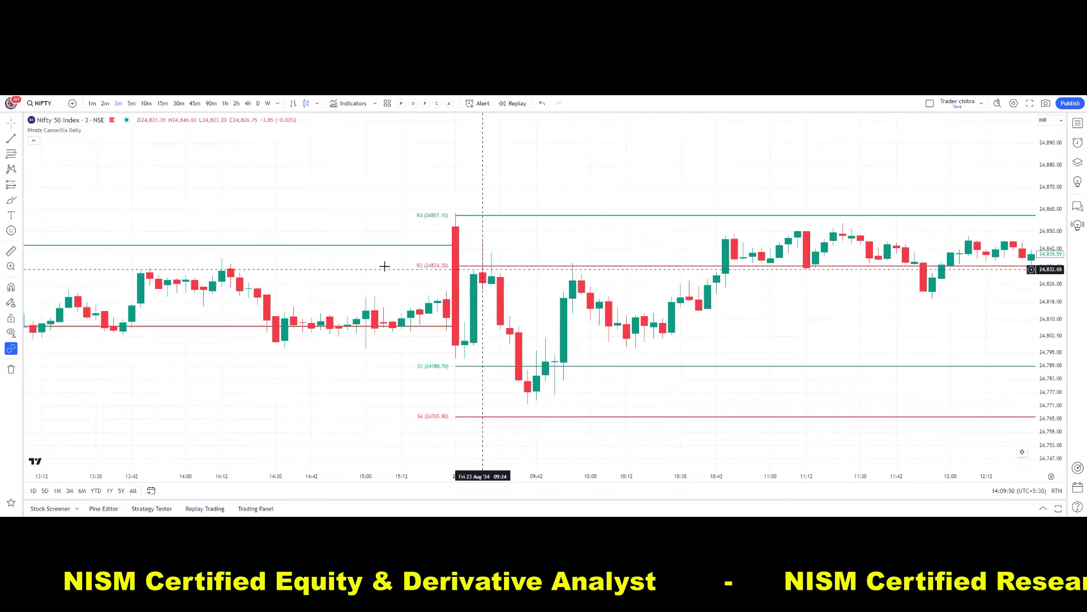
Write a text note 'below R3 look for pe' and move it just above the R3 line.
left_click(18, 215)
left_click(523, 252)
type("belpw")
key("BackSpace")
key("BackSpace")
key("BackSpace")
type("low r")
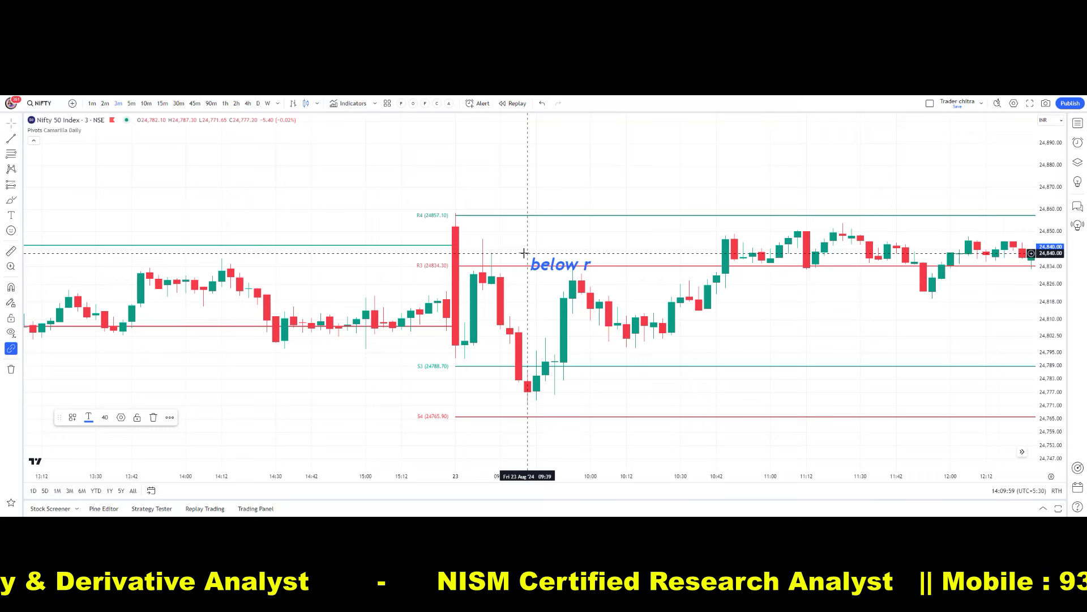
key("BackSpace")
type("R3")
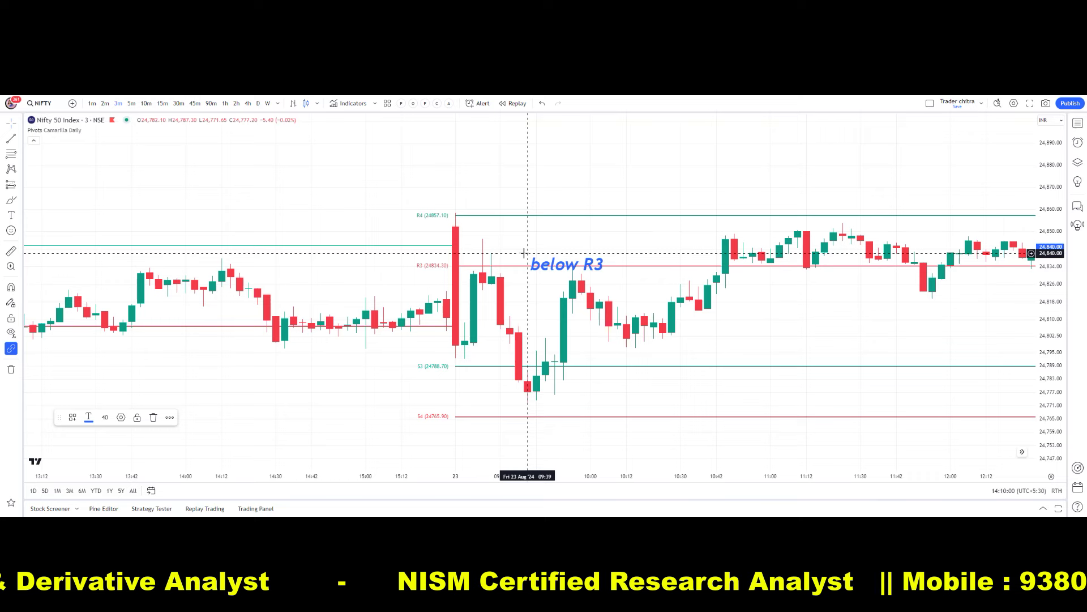
type(" look for pe")
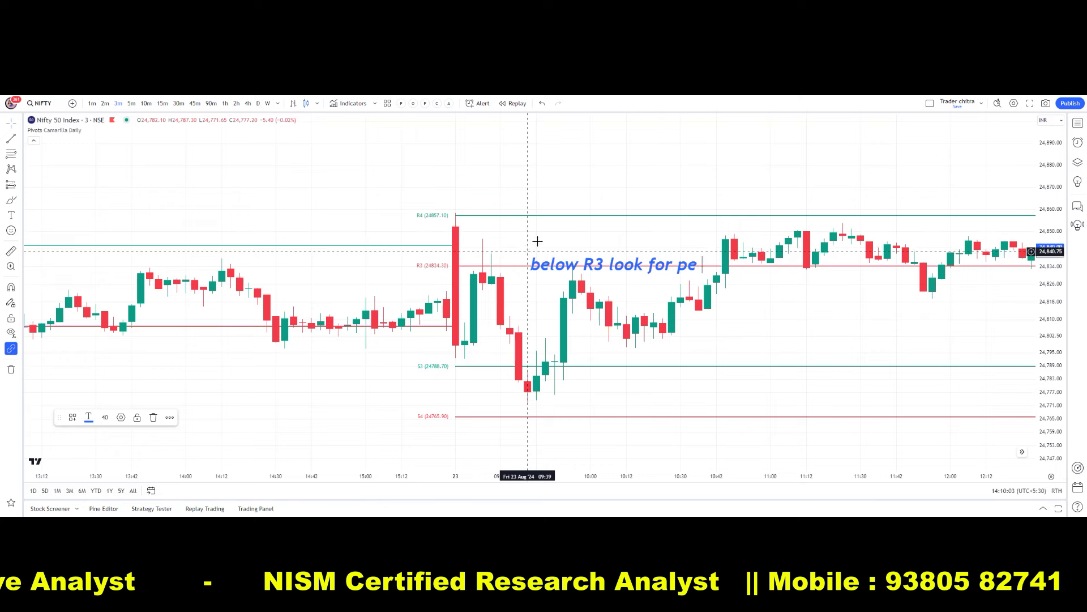
left_click_drag(558, 270, 554, 250)
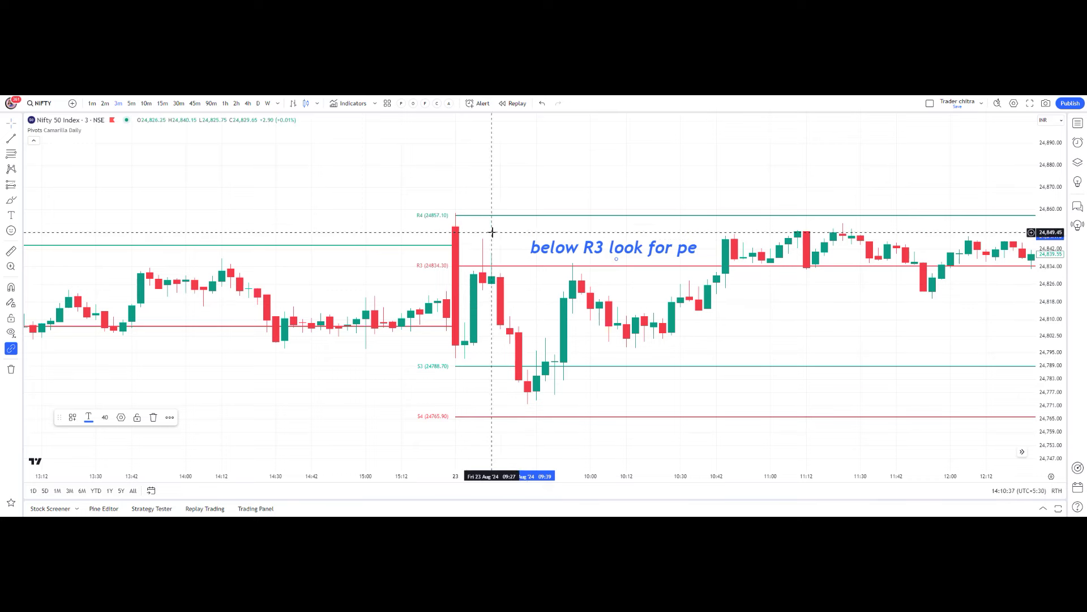
right_click(545, 270)
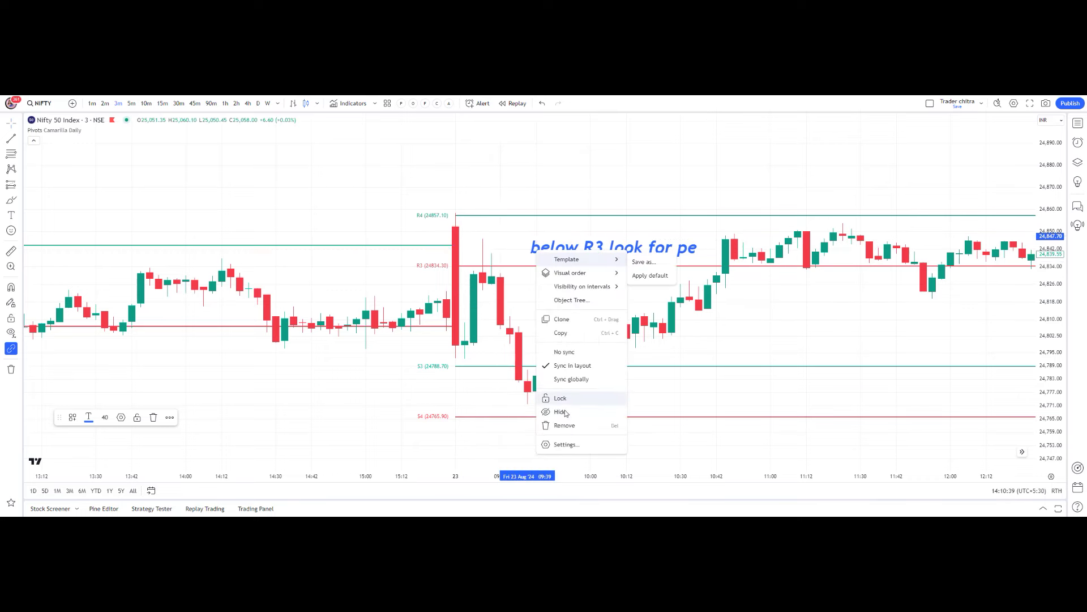
Paste a copy of the entry note under the R4 line and change its text to 'Stop loss'.
left_click(563, 332)
key("ctrl+v")
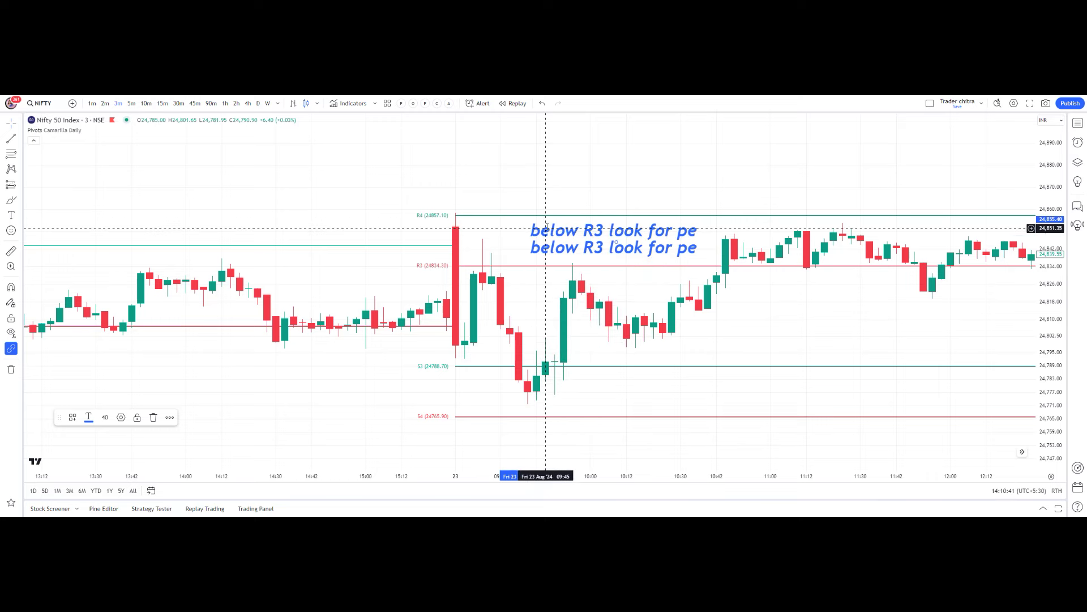
left_click_drag(538, 231, 484, 223)
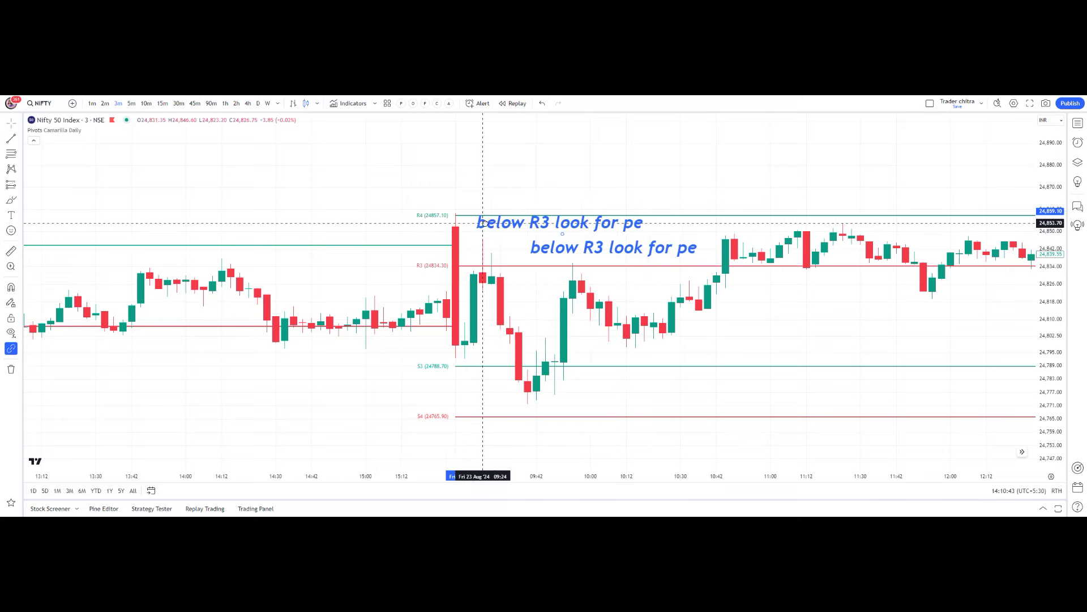
double_click(503, 227)
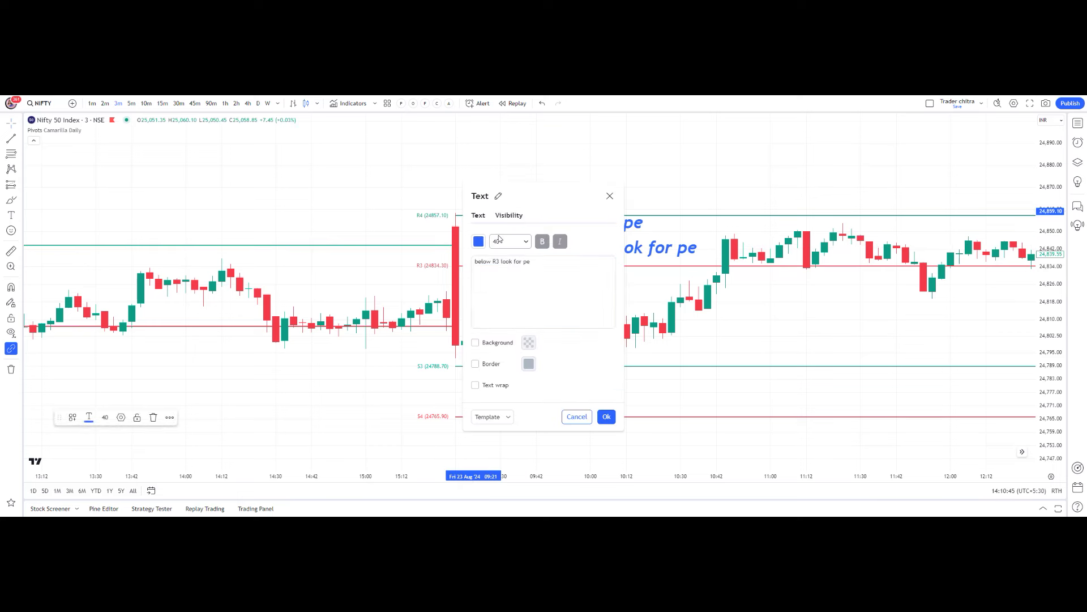
type("Stop l;o")
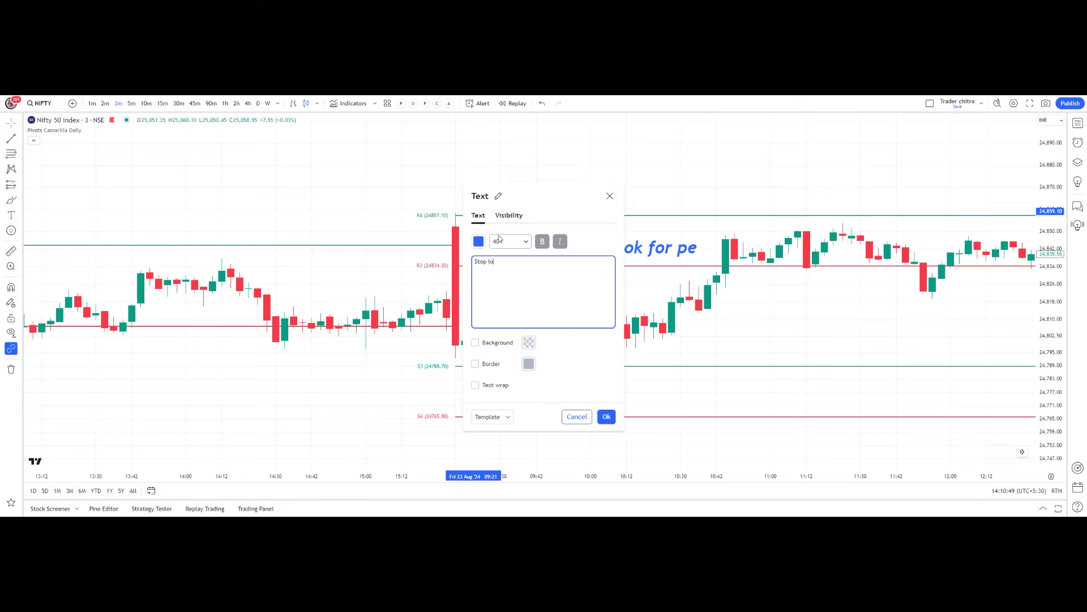
left_click(606, 416)
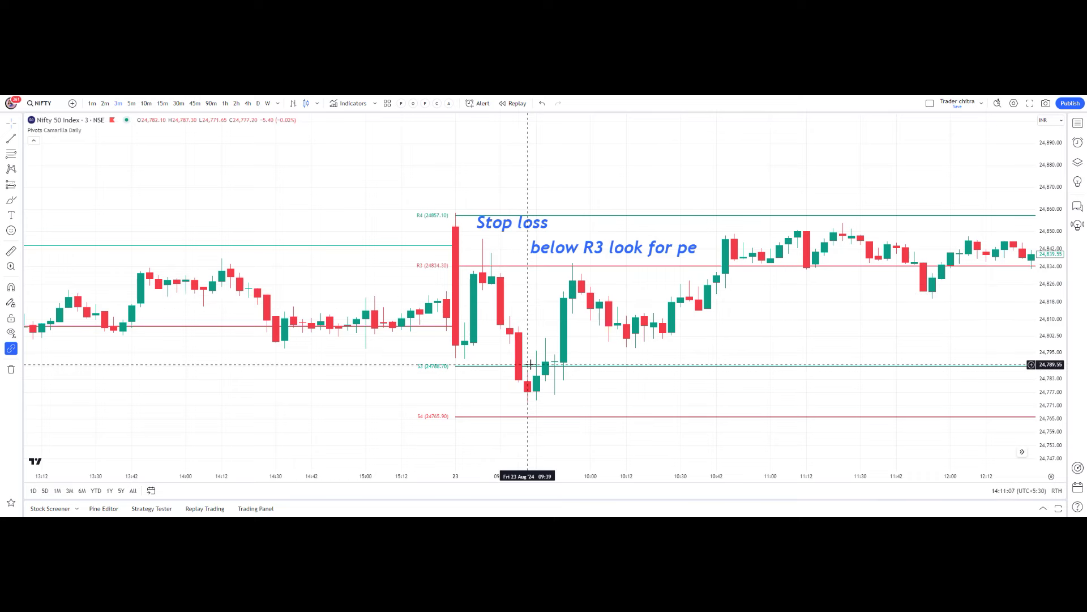
Enable the S1, S2, R1 and R2 levels in the Pivots indicator inputs and apply.
double_click(509, 366)
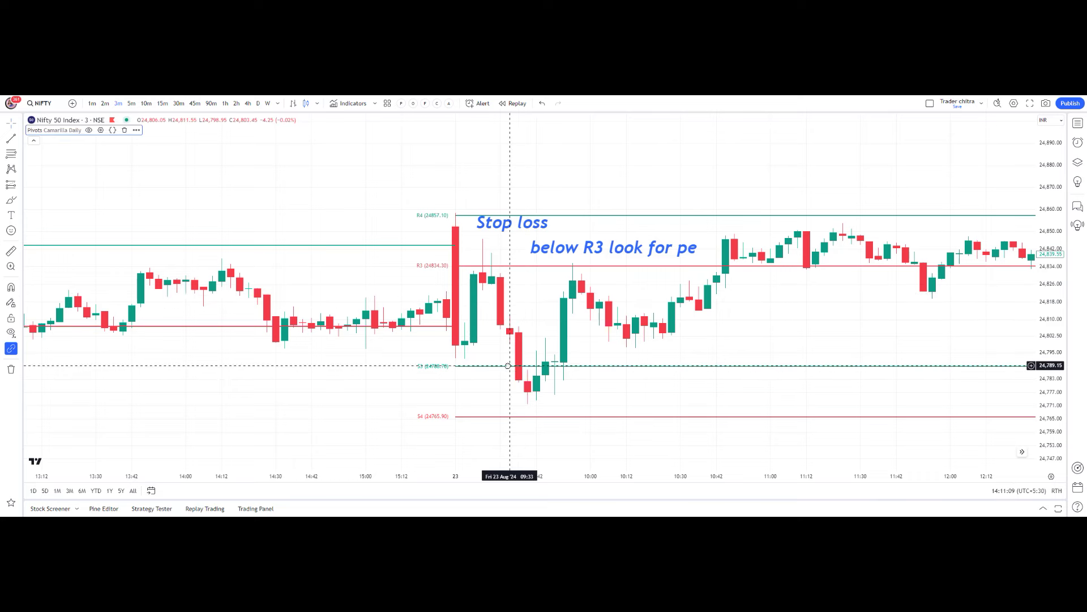
left_click(502, 411)
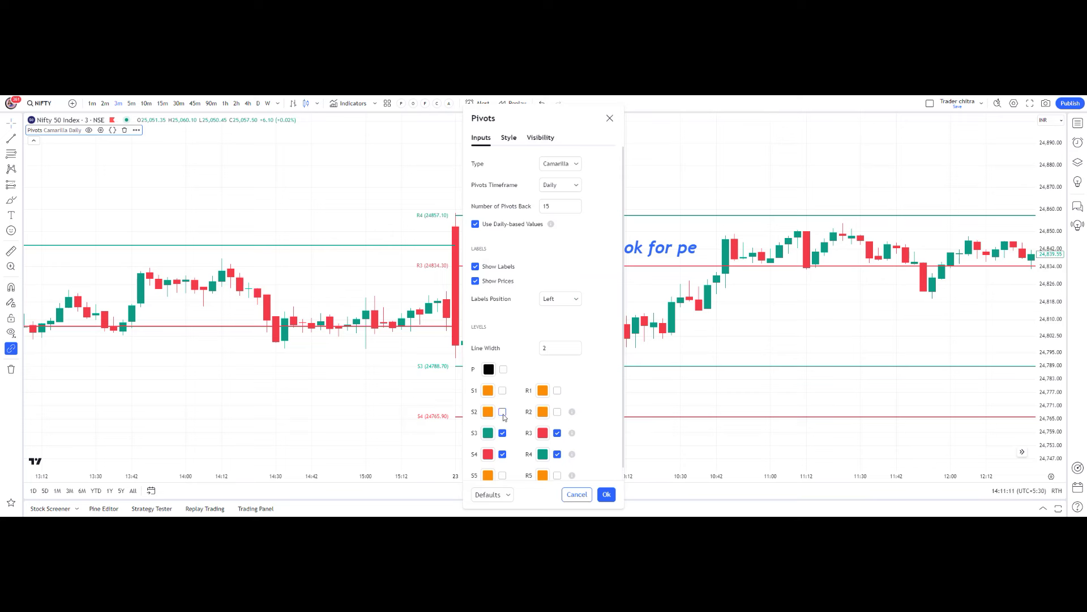
left_click(503, 391)
left_click(557, 412)
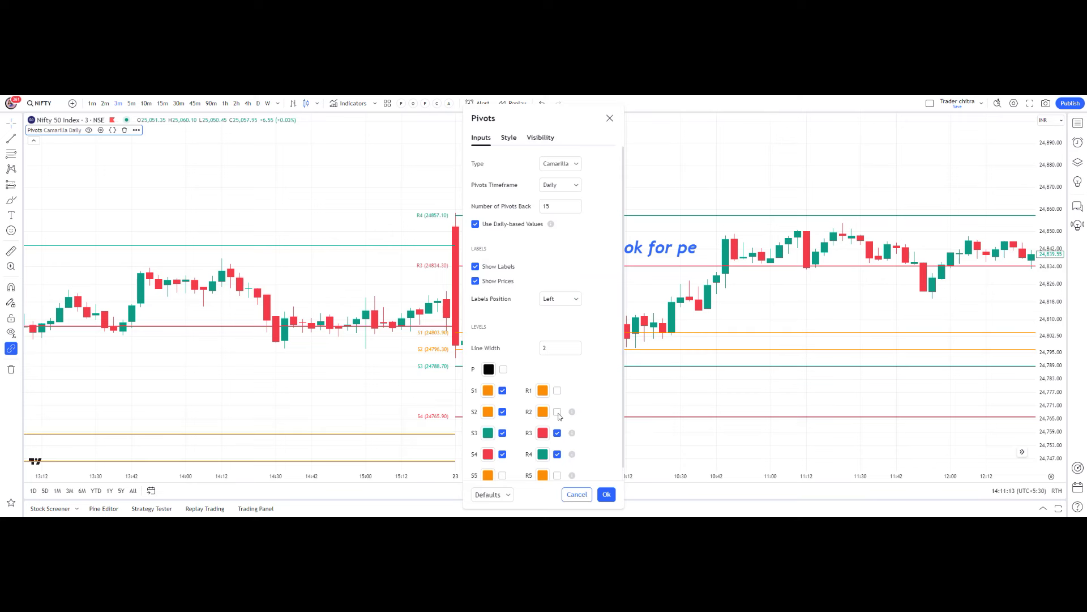
left_click(605, 495)
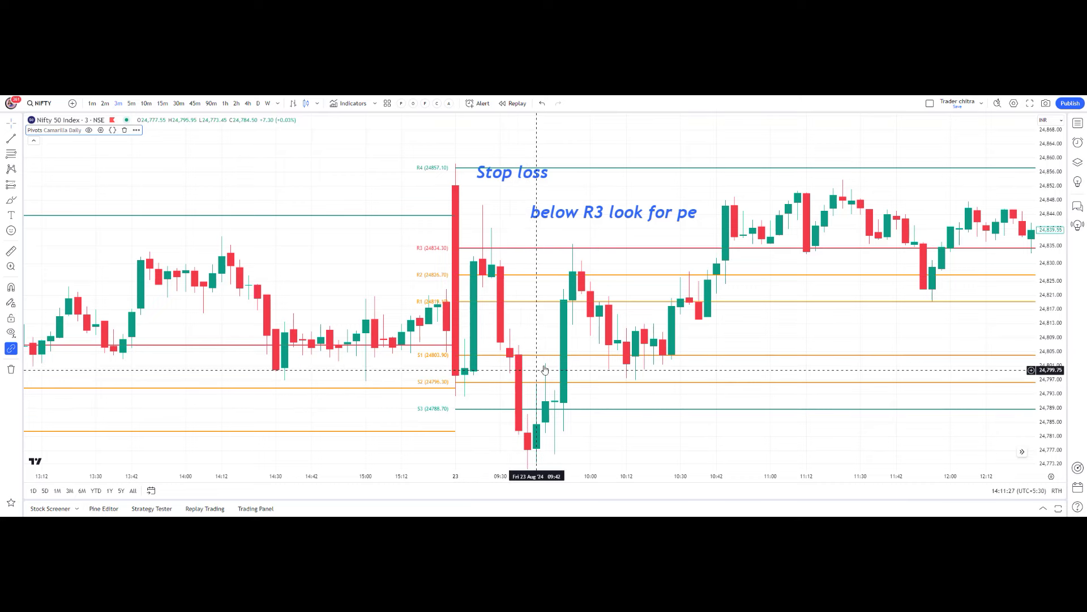
Pan and auto-fit the price scale so R4 24857.10 through S4 24765.90 are all visible.
left_click_drag(739, 369, 706, 354)
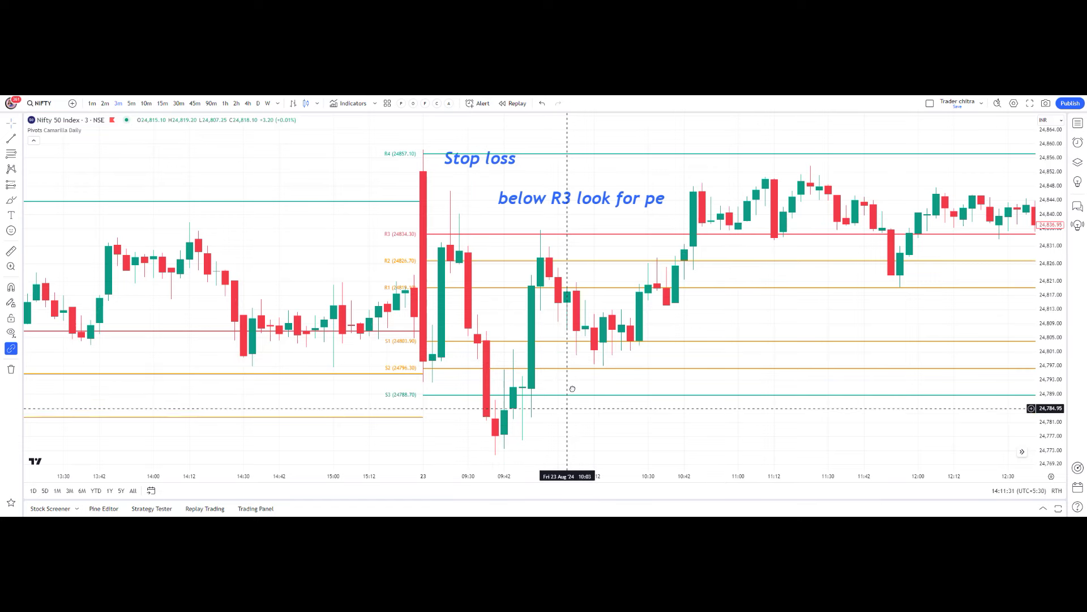
left_click_drag(568, 383, 574, 369)
double_click(1047, 326)
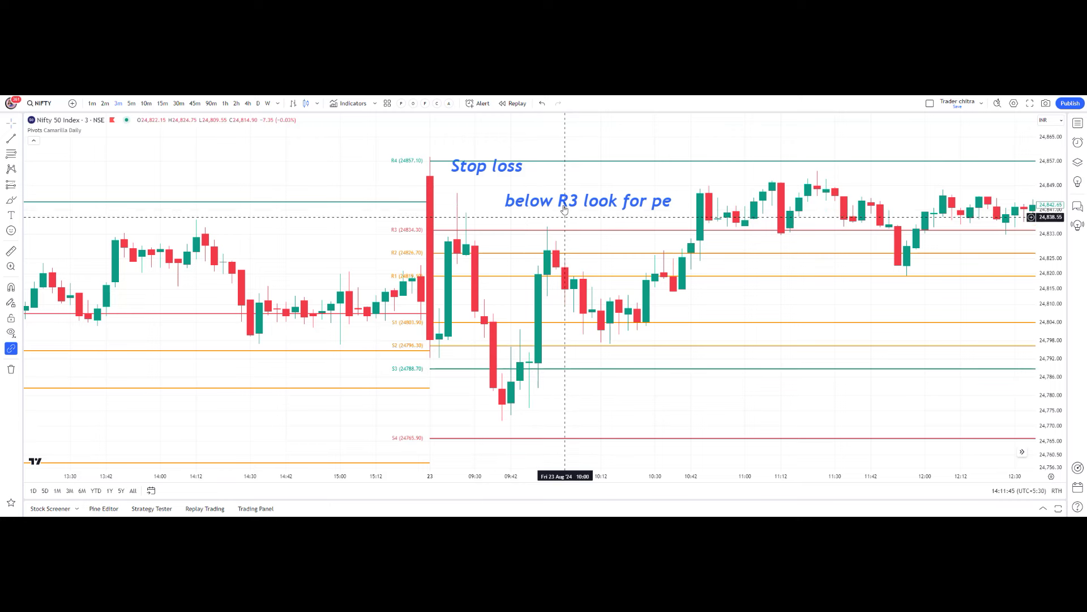
Clone the 'below R3 look for pe' note and edit the copy to read 'Above S3 look for ce'.
left_click(532, 209)
right_click(532, 210)
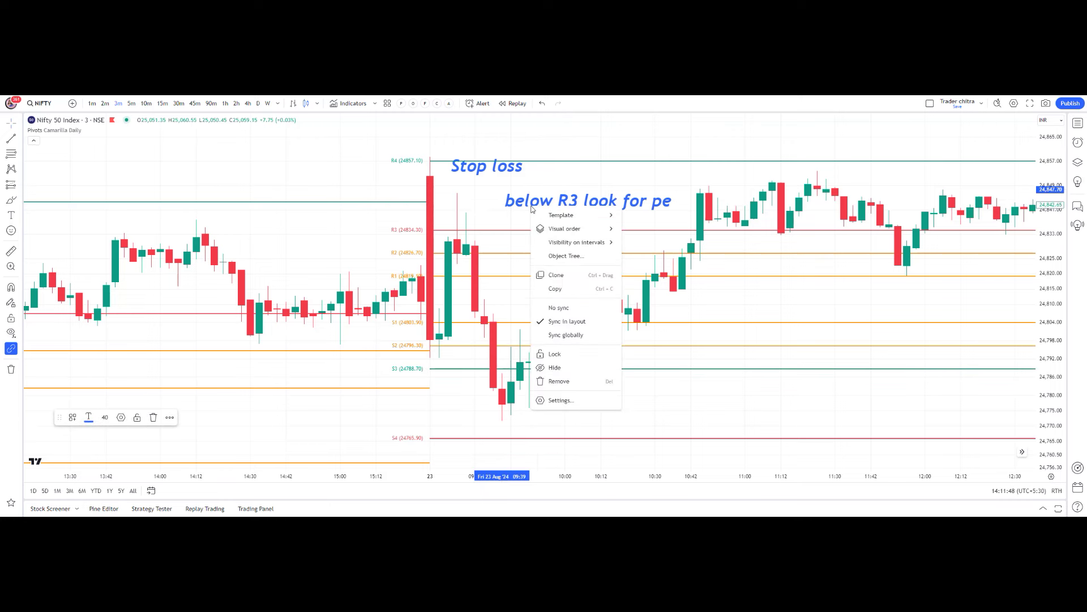
left_click(557, 275)
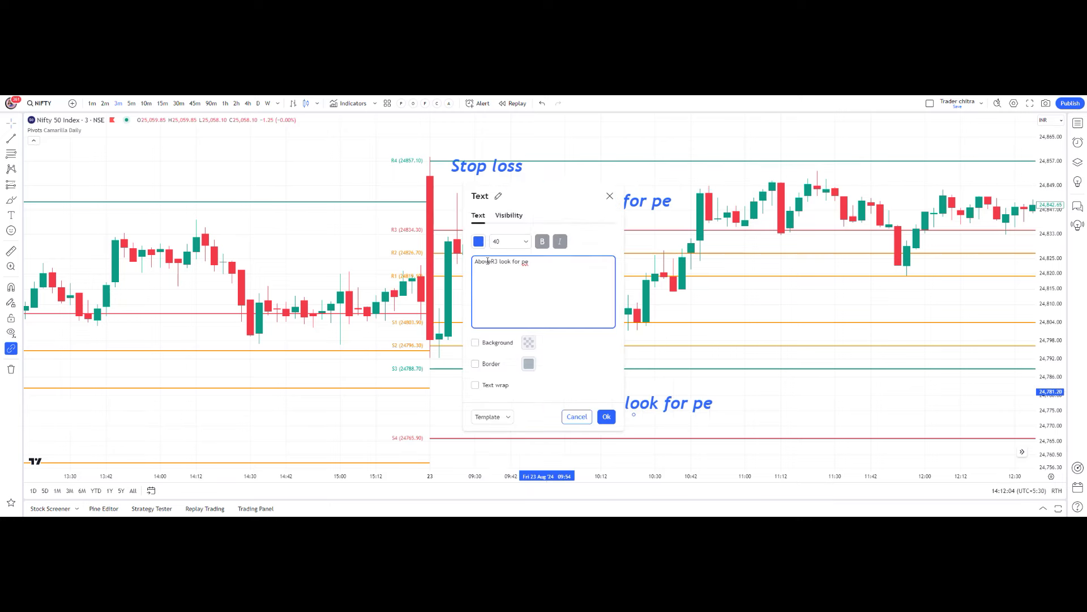
left_click(496, 261)
key("BackSpace")
type("S")
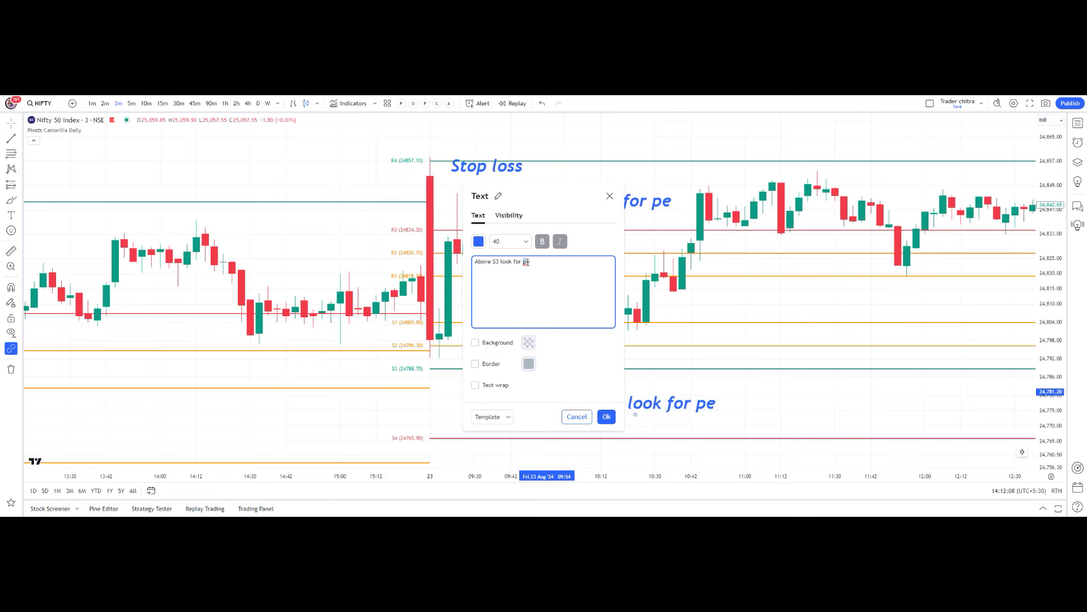
left_click(606, 416)
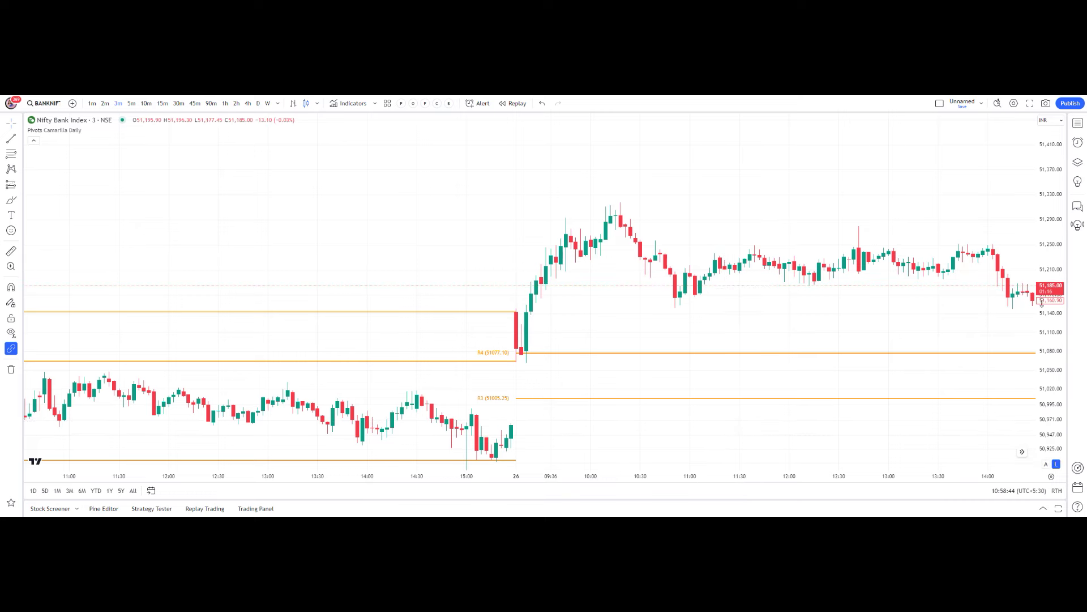
Frame the 23 and 26 Aug Bank Nifty levels and place a text note above the 26 Aug R4 line.
scroll(805, 348, "down", 3)
left_click_drag(721, 354, 710, 299)
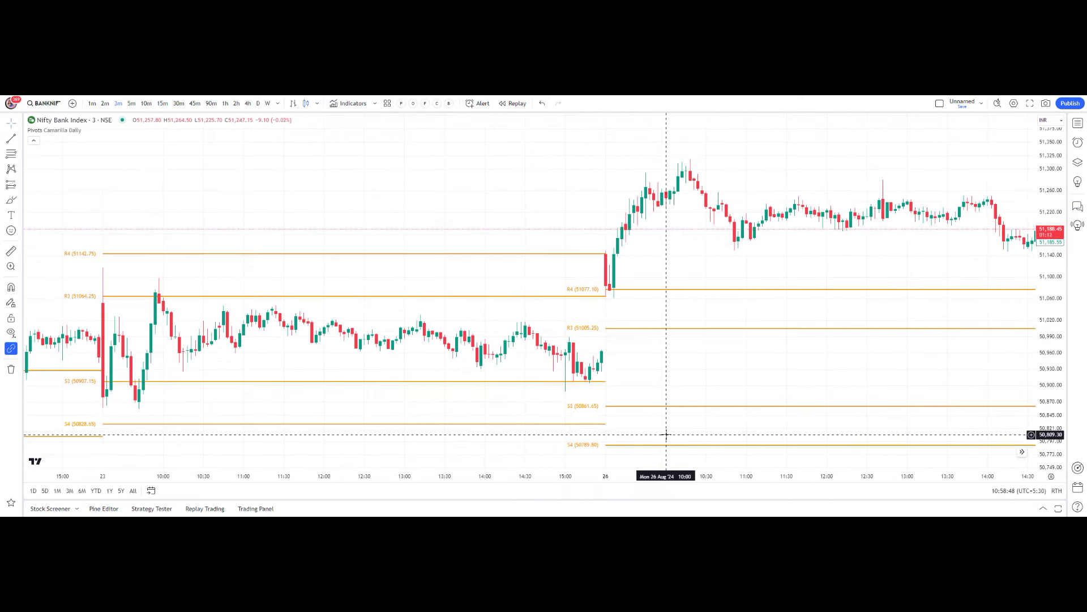
left_click_drag(622, 301, 611, 316)
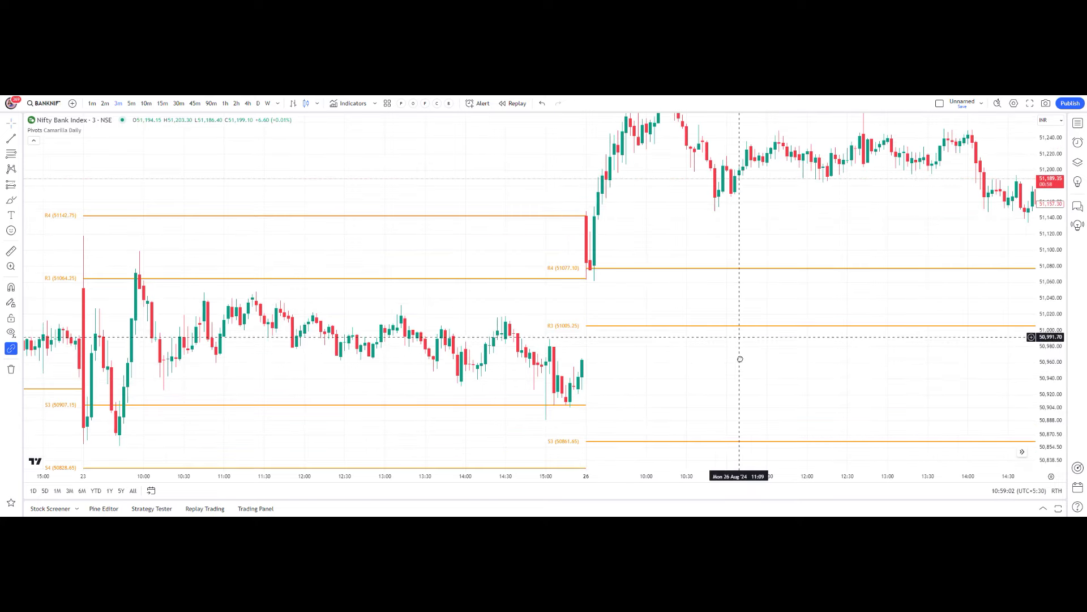
scroll(646, 348, "up", 3)
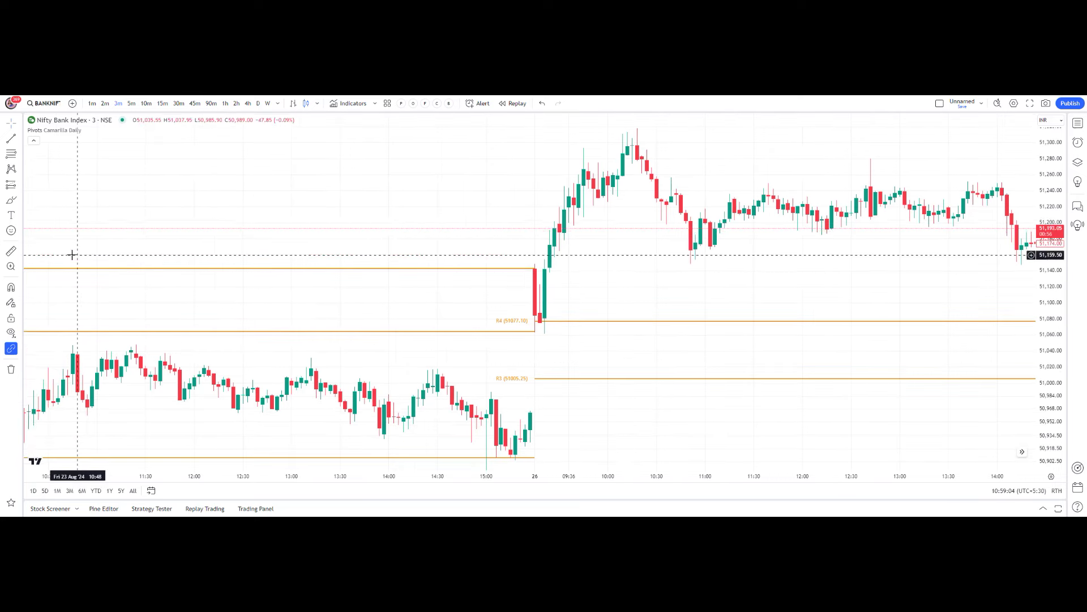
left_click(18, 218)
left_click(45, 225)
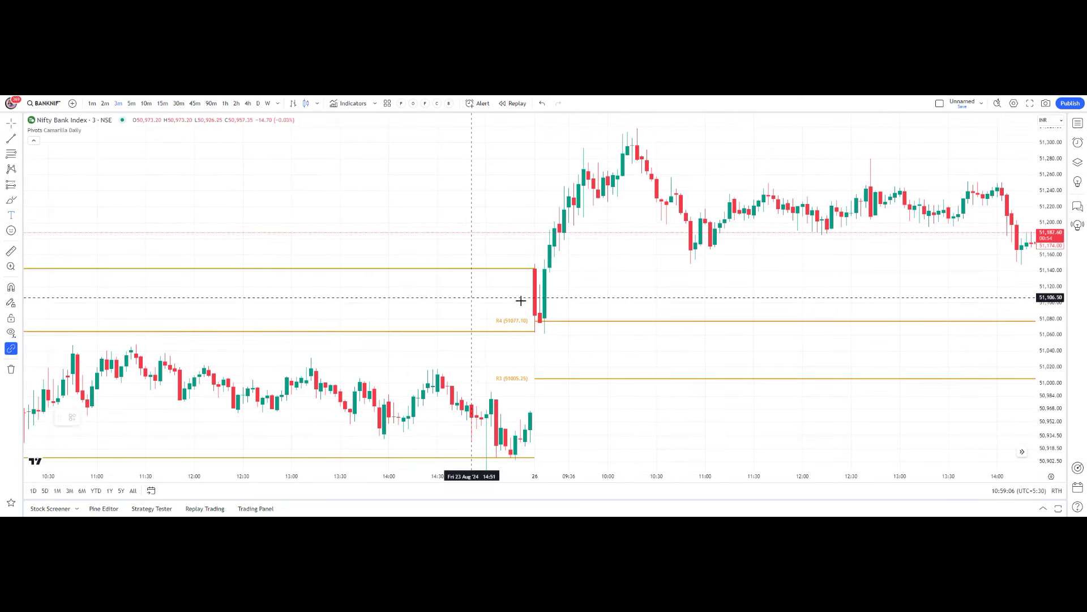
left_click(560, 301)
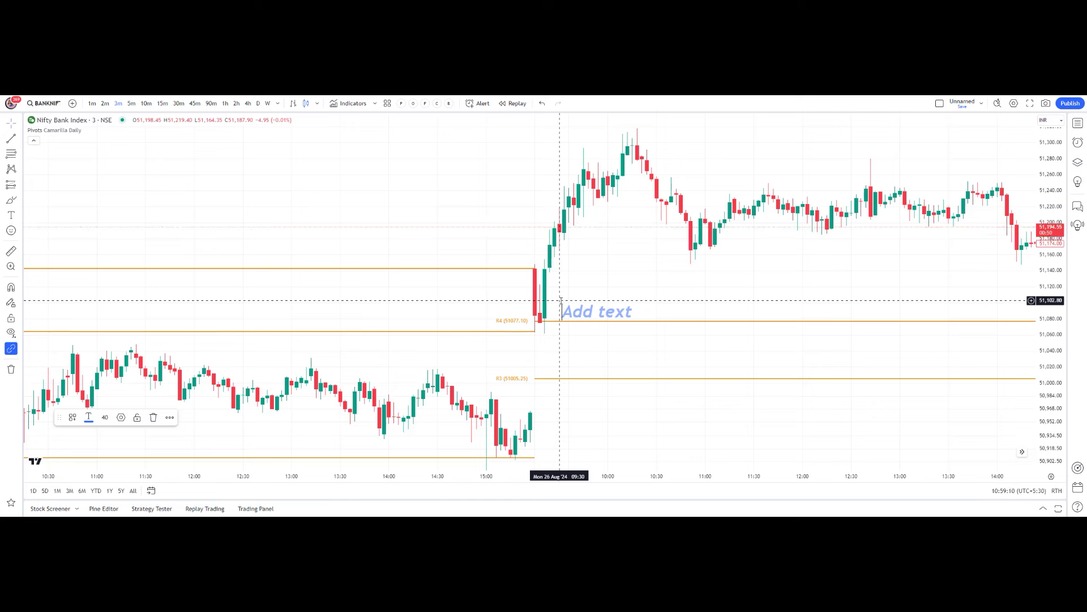
Enter 'Only ce trade' as the note text, keeping the chart on 3-minute candles.
type("Only c")
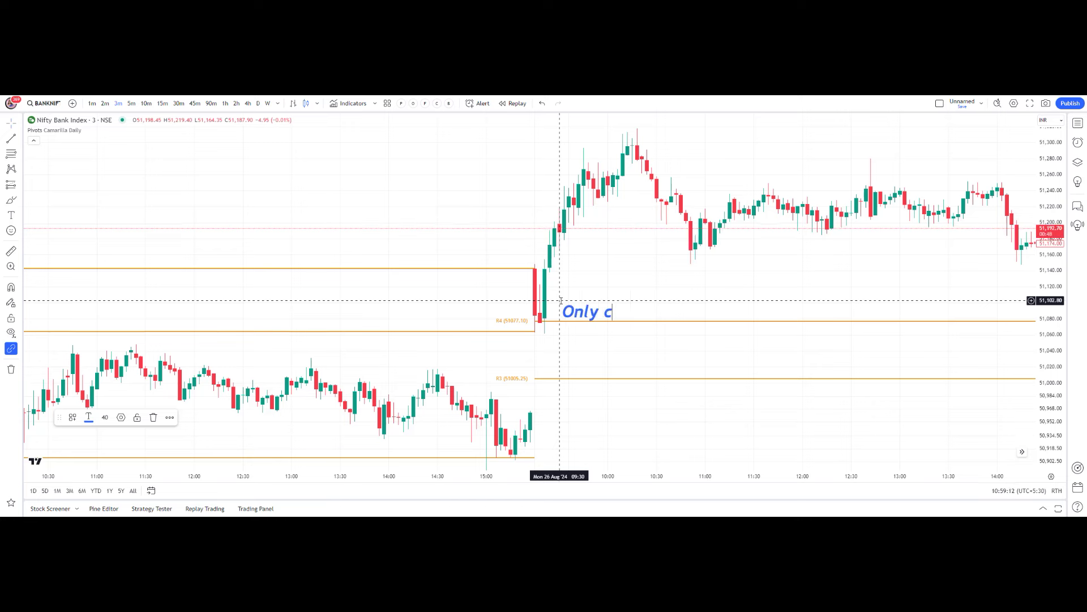
type("e trade")
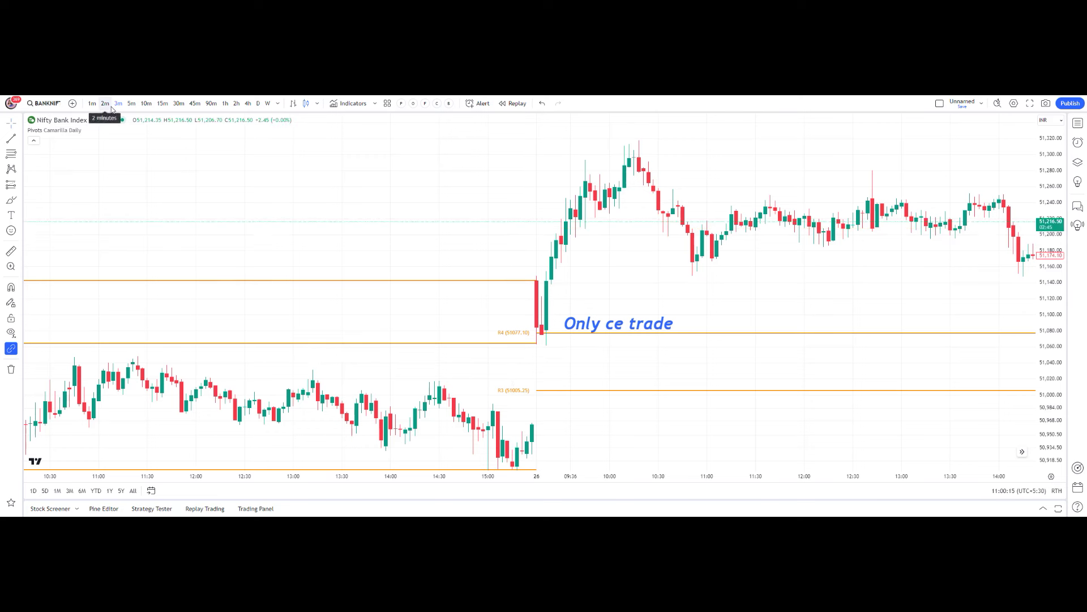
left_click(118, 103)
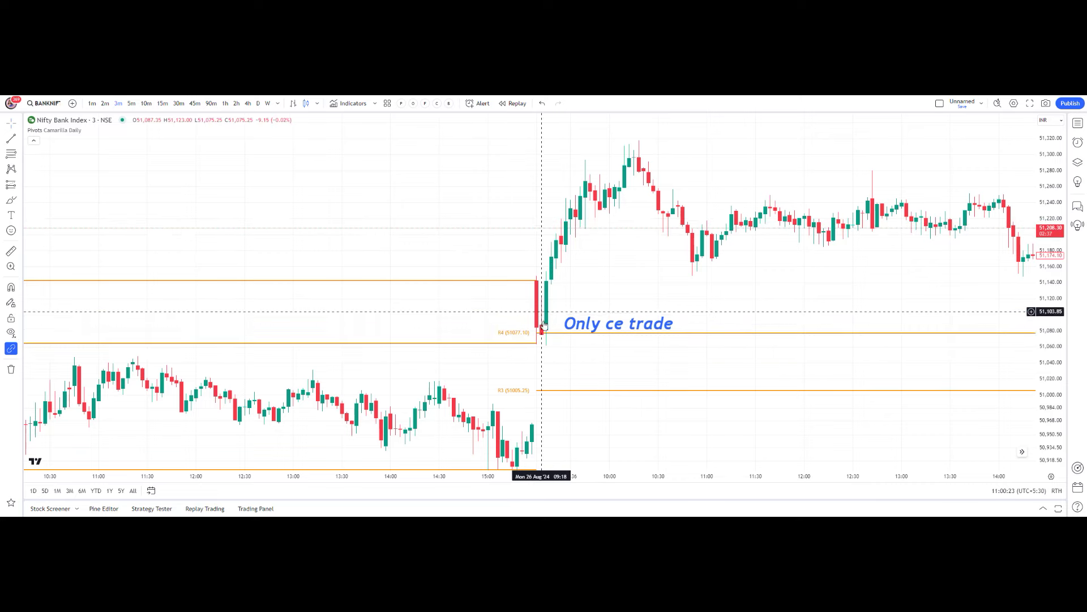
scroll(566, 340, "up", 2)
scroll(567, 354, "left", 1)
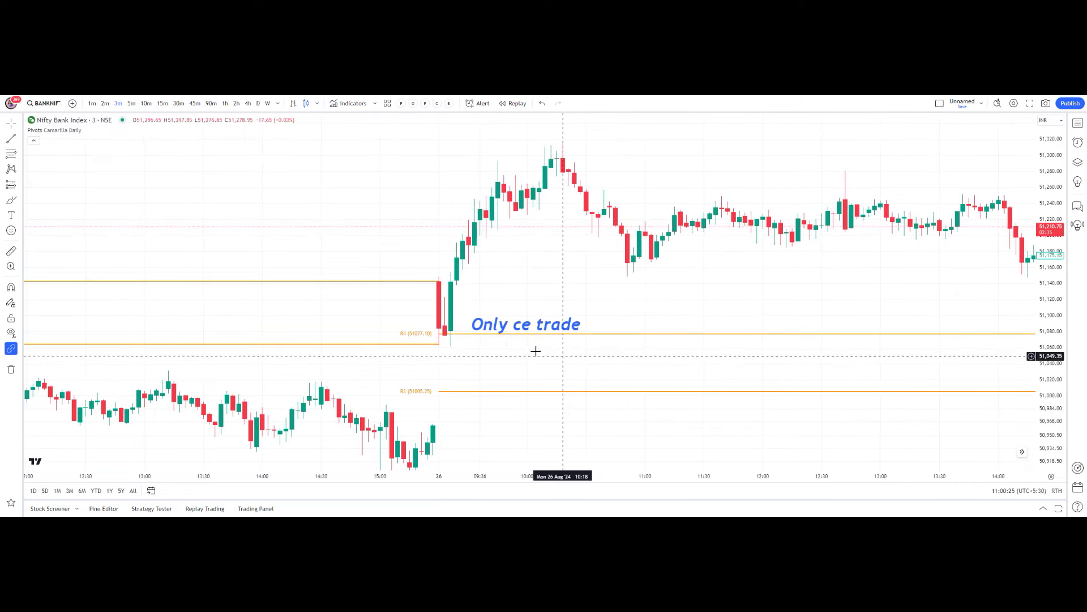
scroll(544, 355, "left", 4)
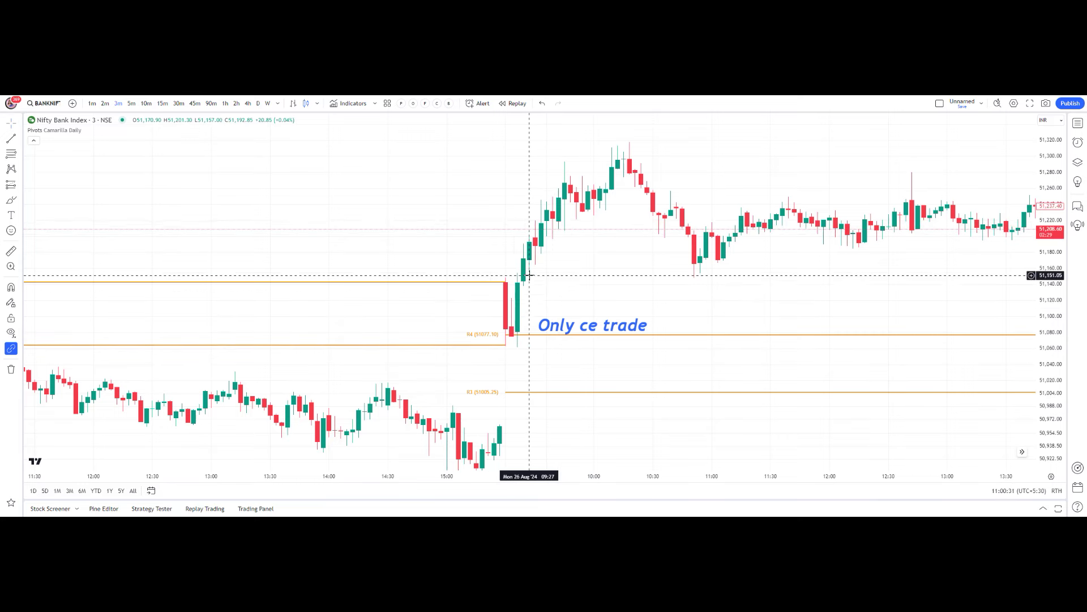
Add an 'Enter ce' text note above the opening candles and nudge it up and left.
left_click(21, 218)
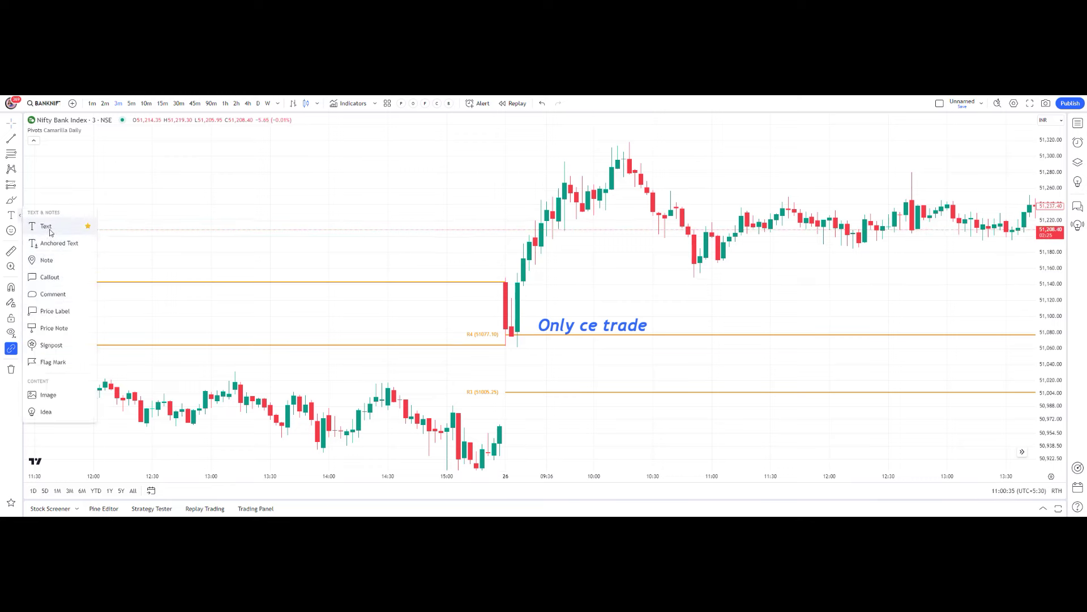
left_click(50, 227)
left_click(500, 255)
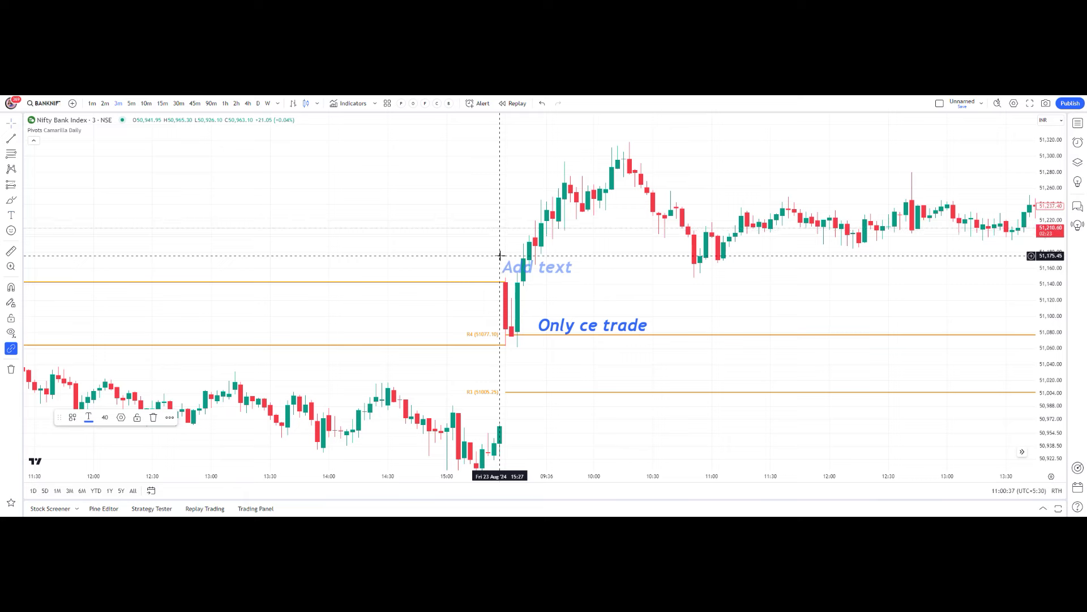
type("Enter ce")
left_click(558, 301)
left_click_drag(504, 266, 469, 253)
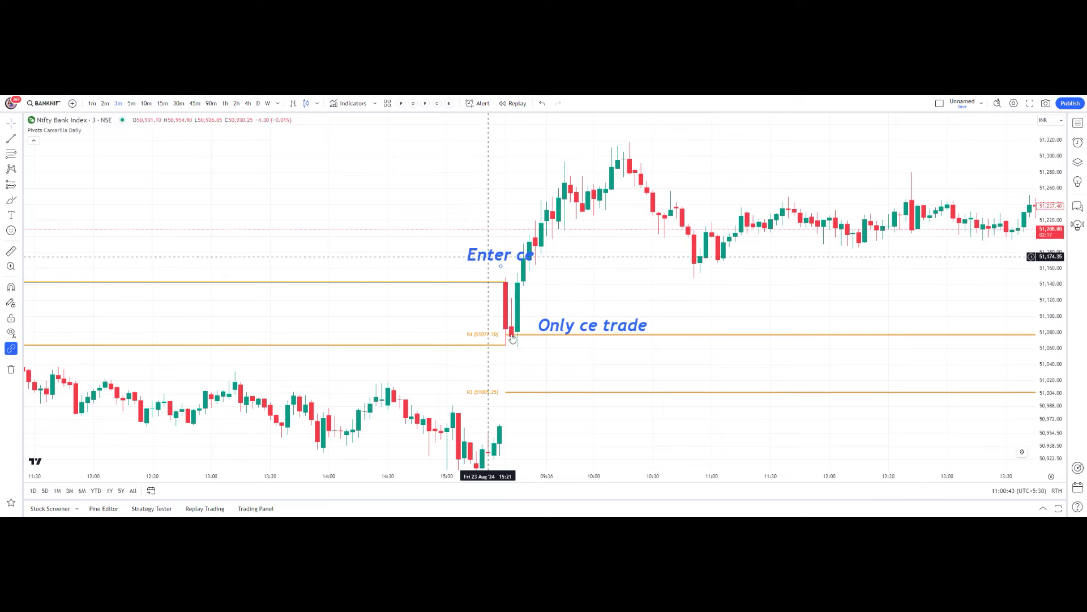
Clone it as a 'Stop loss' note just below R4 and move 'Enter ce' onto the upper orange level.
right_click(484, 257)
left_click(509, 326)
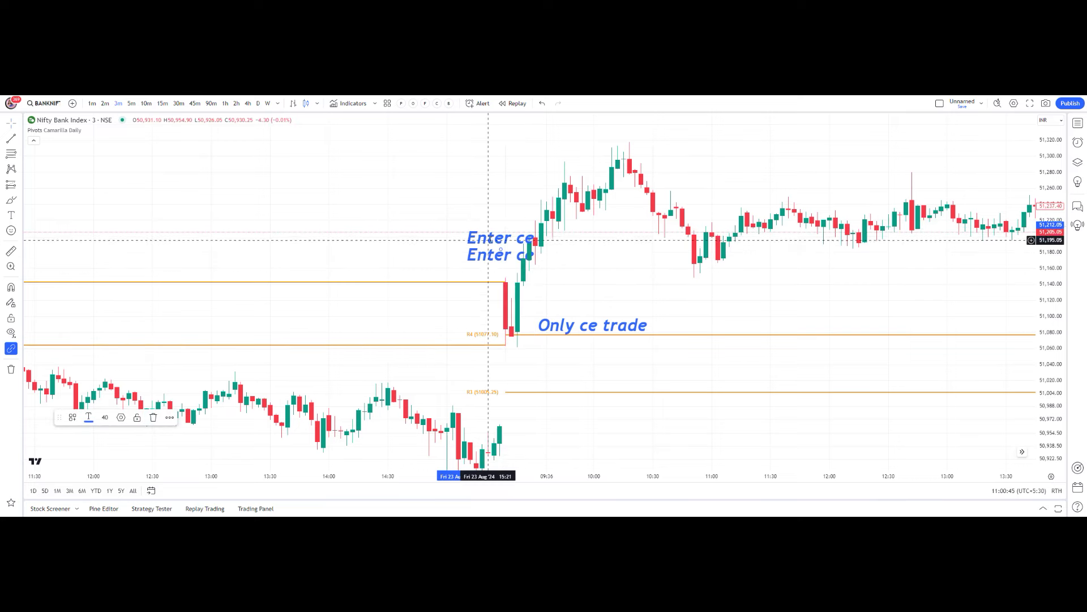
left_click_drag(488, 242, 508, 355)
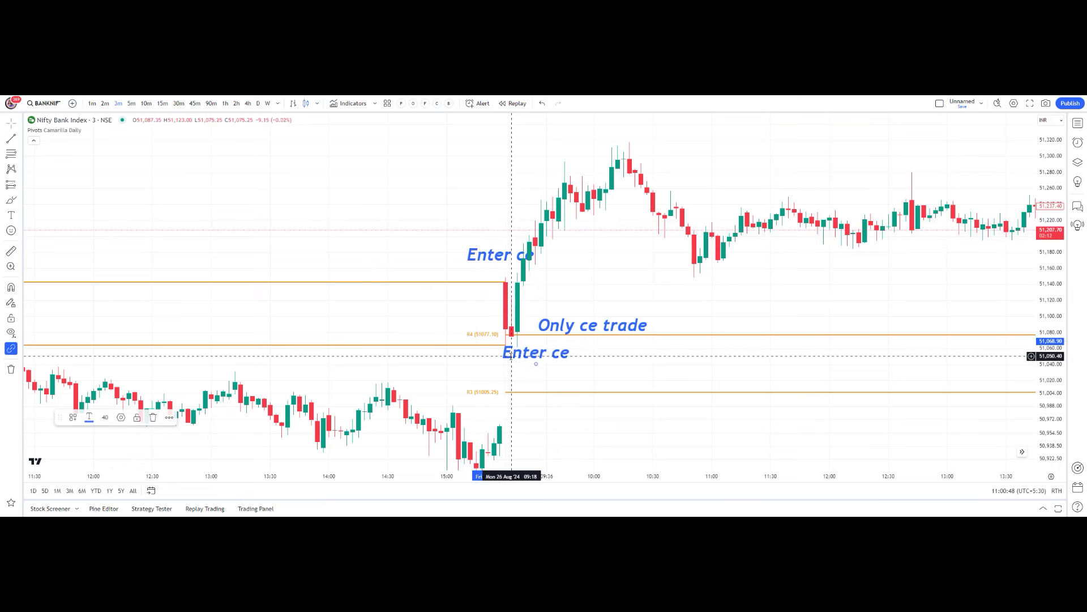
double_click(568, 357)
type("Stop loss")
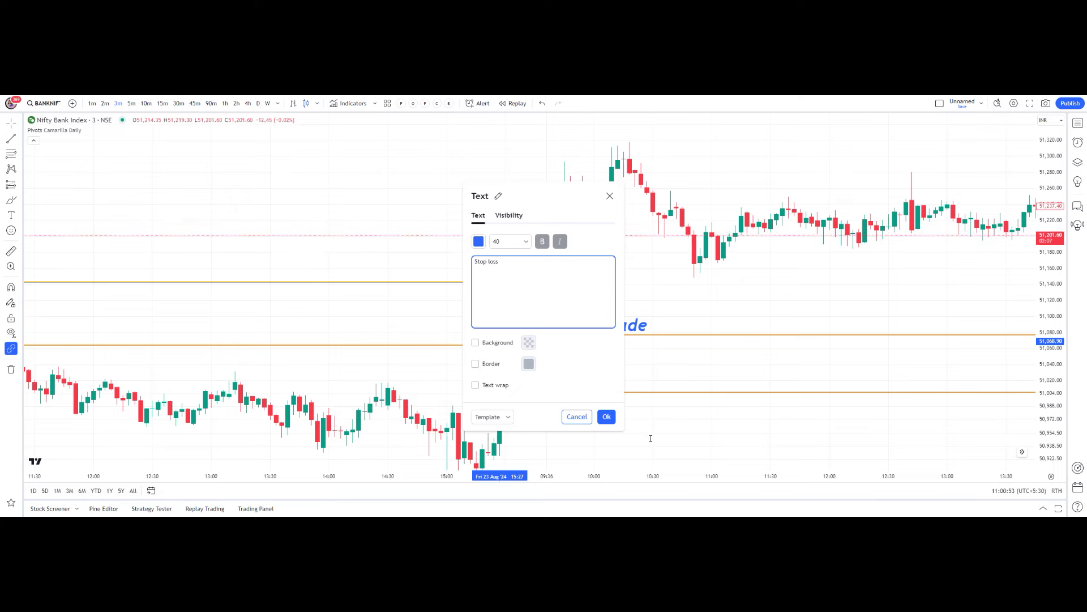
left_click(607, 416)
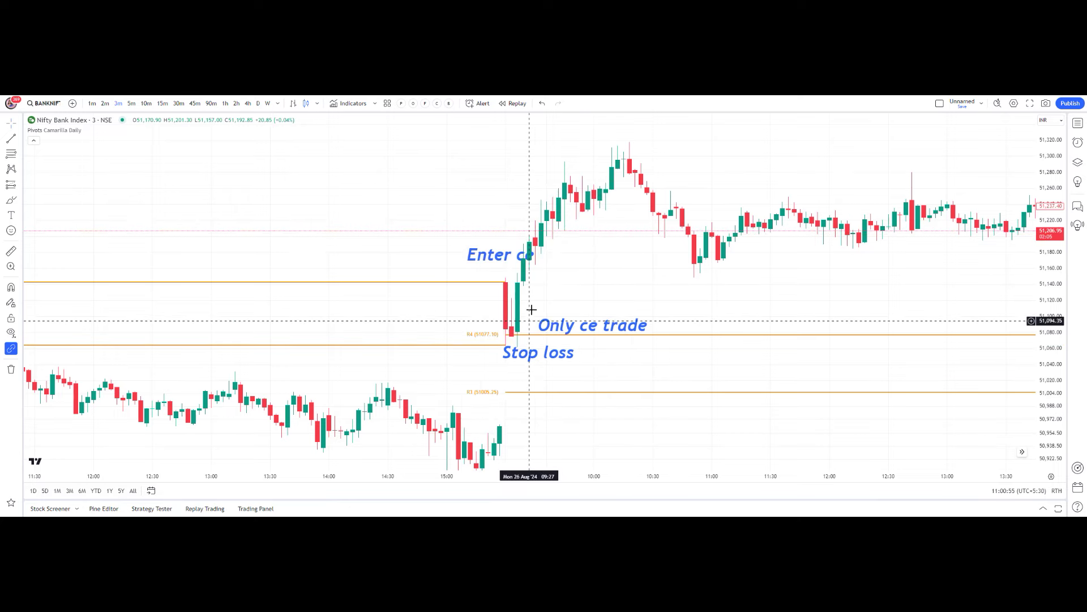
left_click_drag(500, 255, 470, 269)
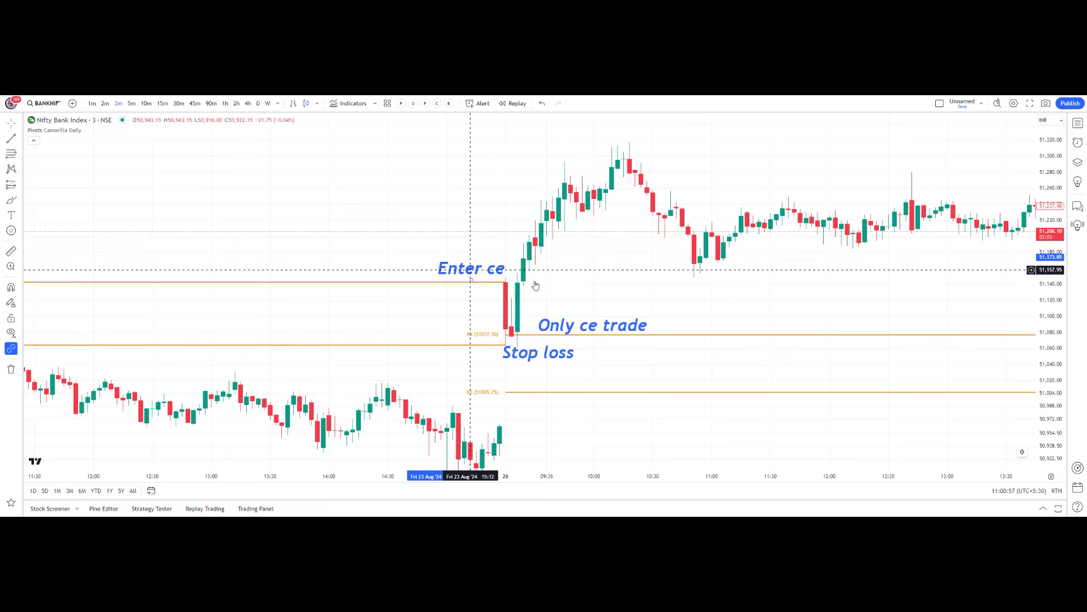
left_click(19, 139)
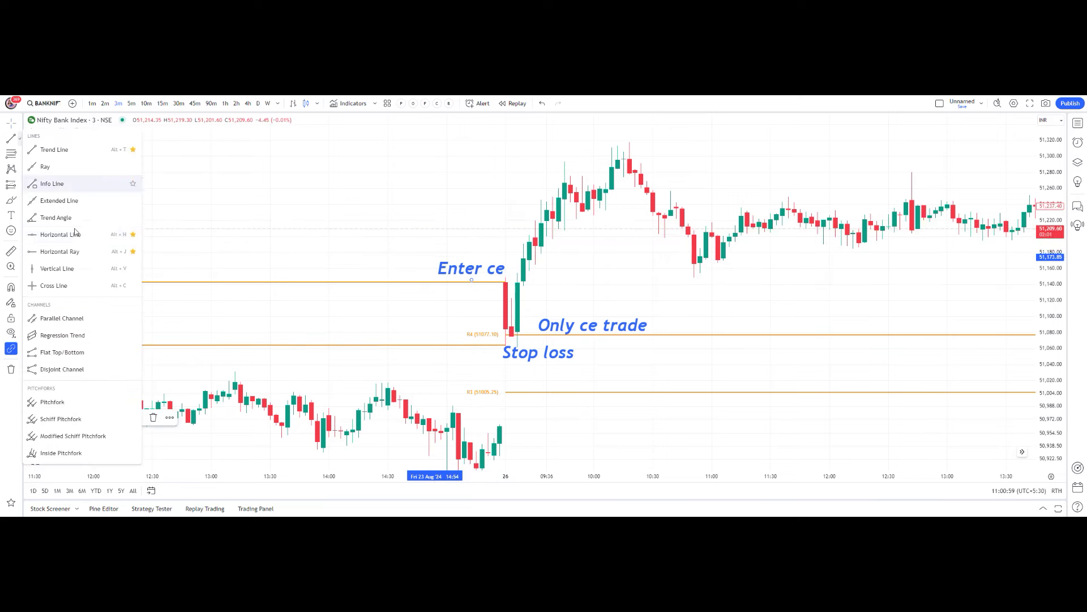
left_click(75, 251)
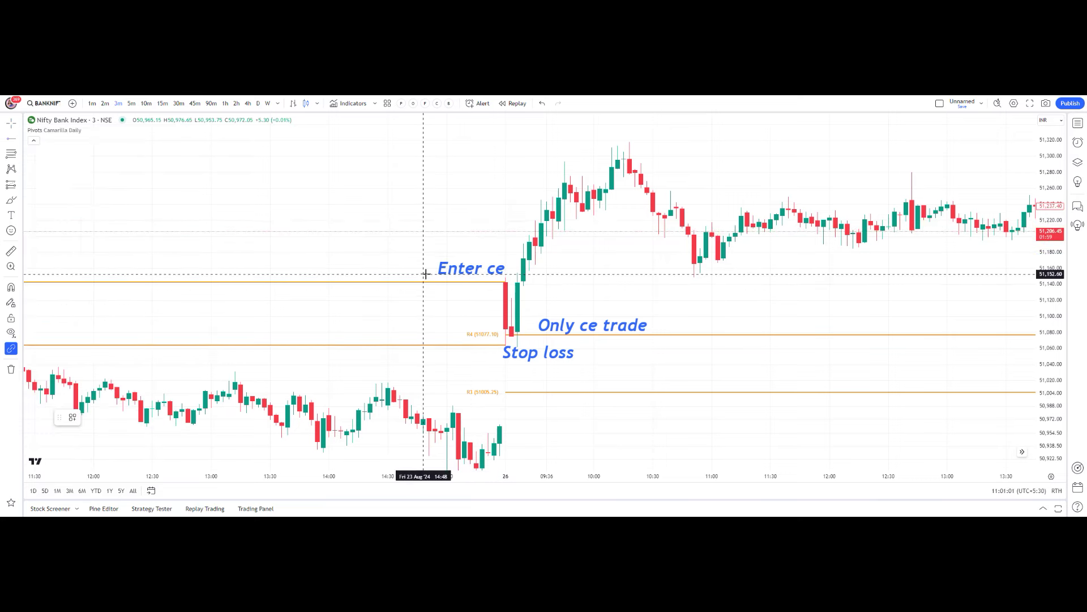
left_click(424, 274)
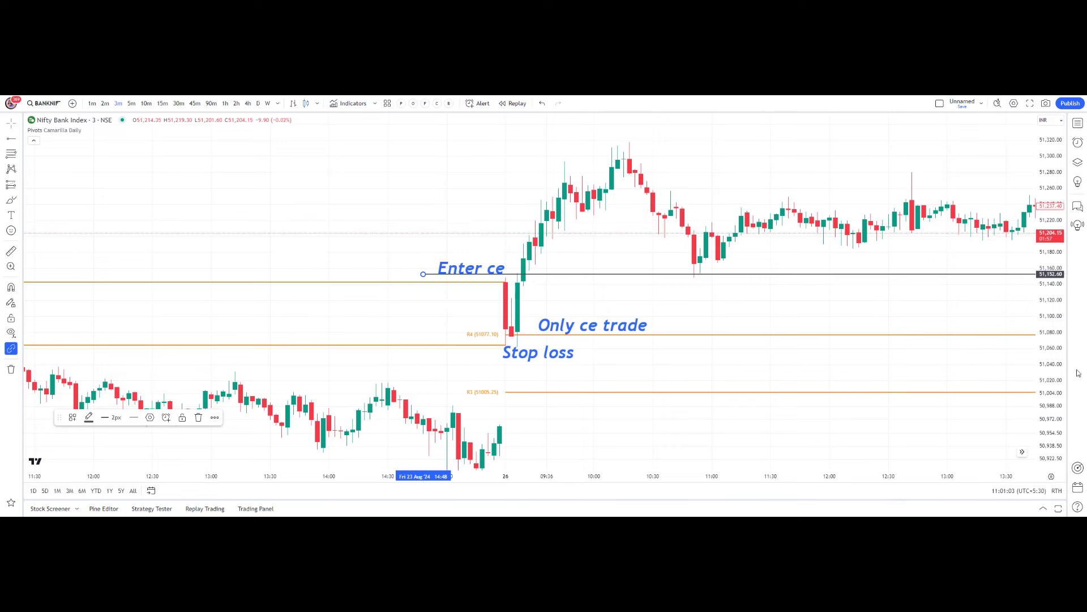
left_click_drag(1045, 384, 763, 347)
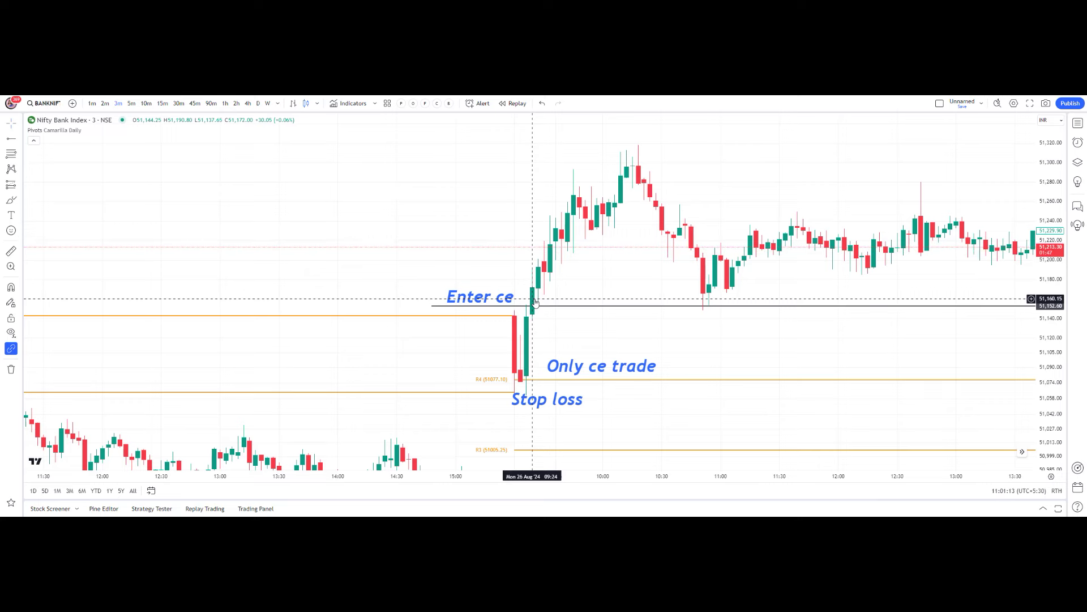
left_click_drag(1053, 274, 1053, 294)
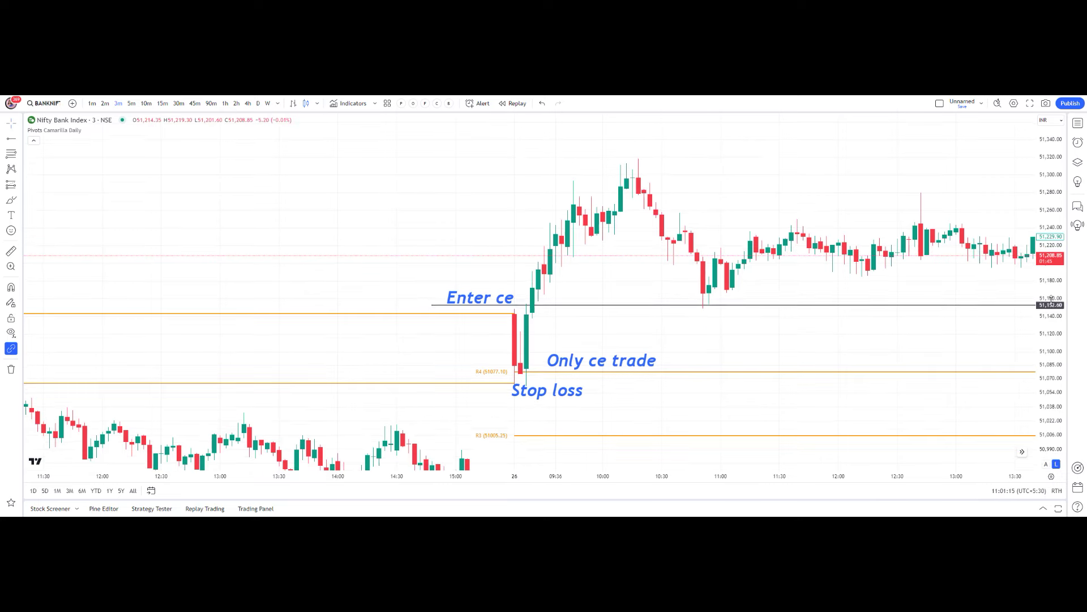
scroll(814, 311, "down", 1)
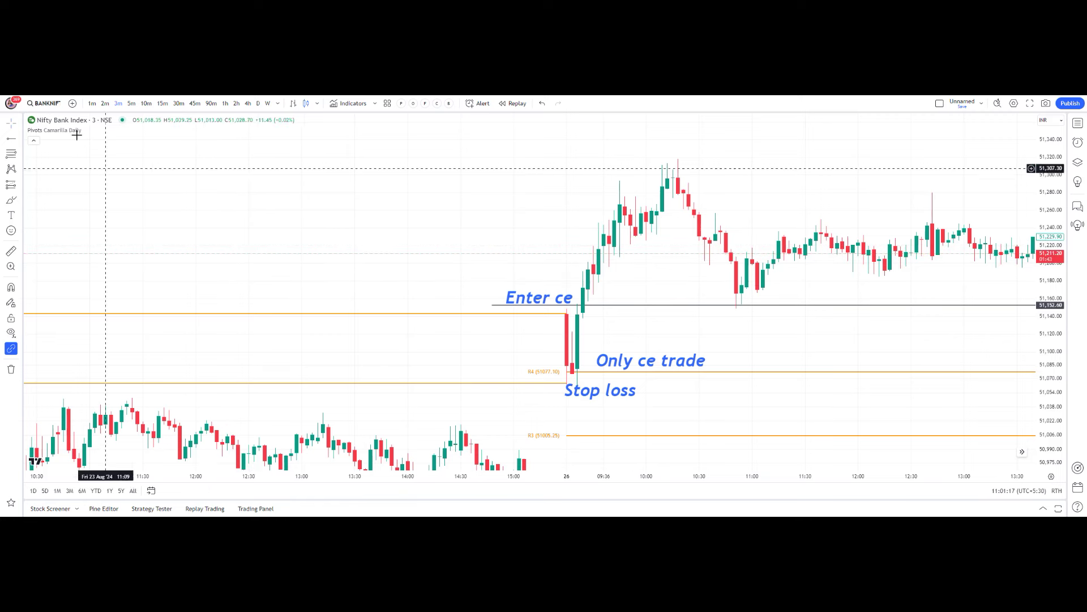
Add the S5 and R5 levels in the Camarilla pivot settings.
left_click(100, 130)
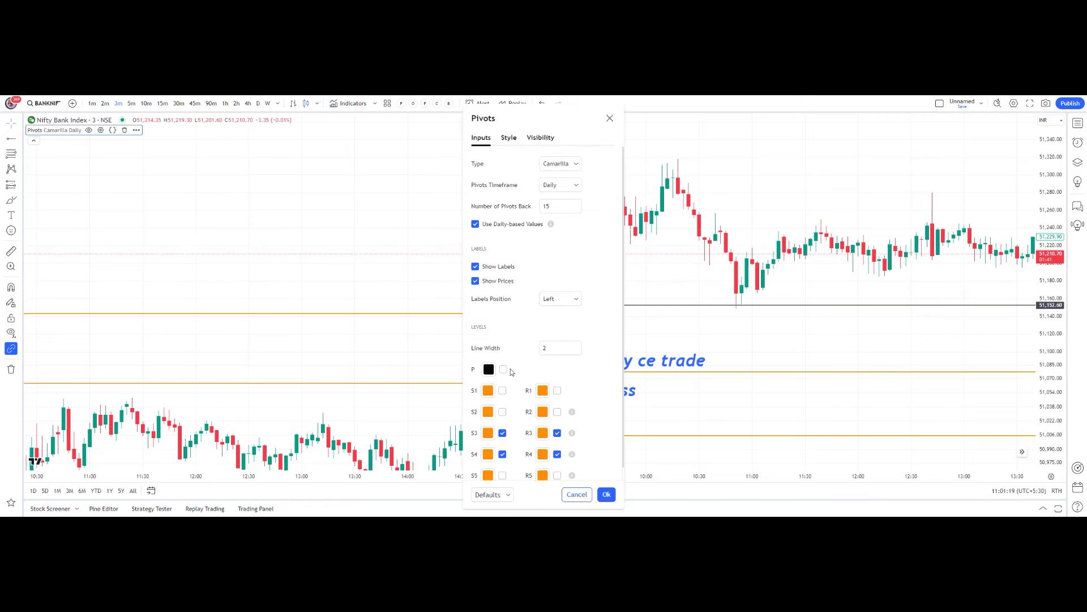
scroll(501, 468, "down", 1)
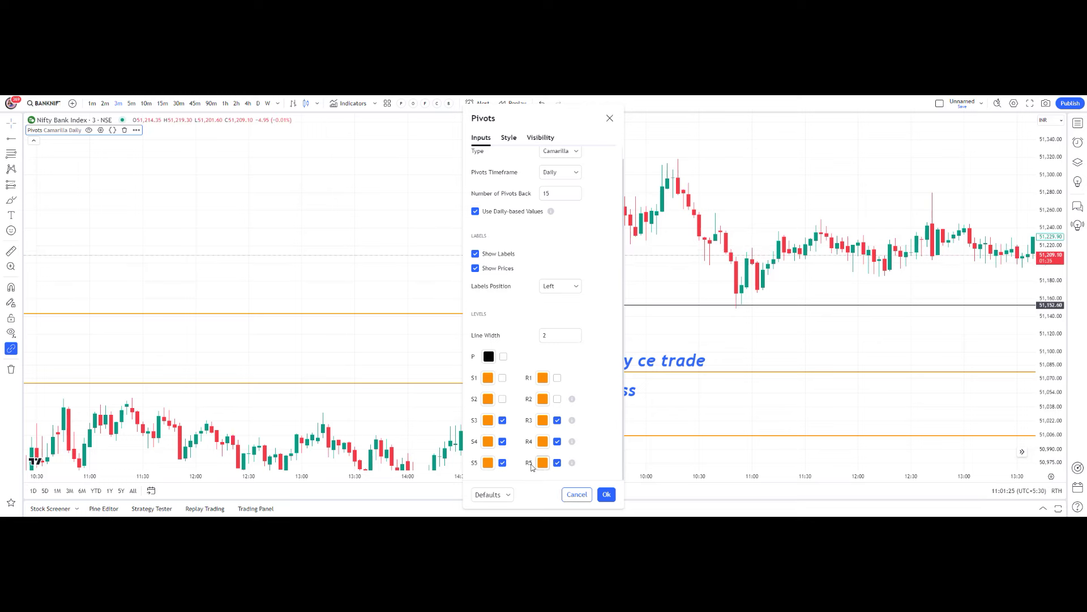
left_click(605, 493)
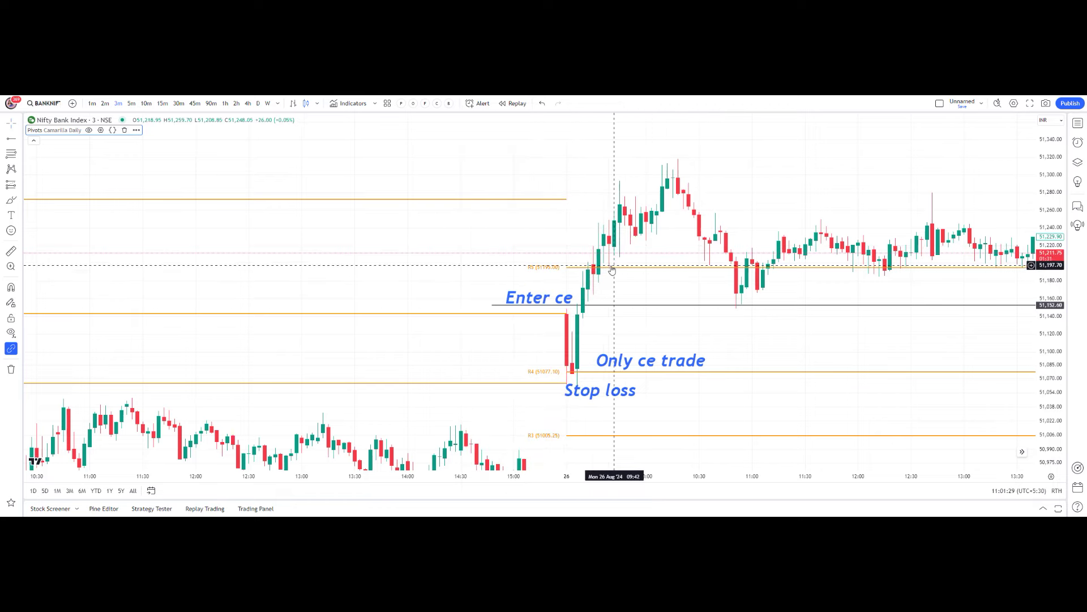
Stretch the price scale and pan to the 12 Aug session, showing R4 50661.20 through S4 50307.80.
left_click_drag(1059, 414, 1060, 389)
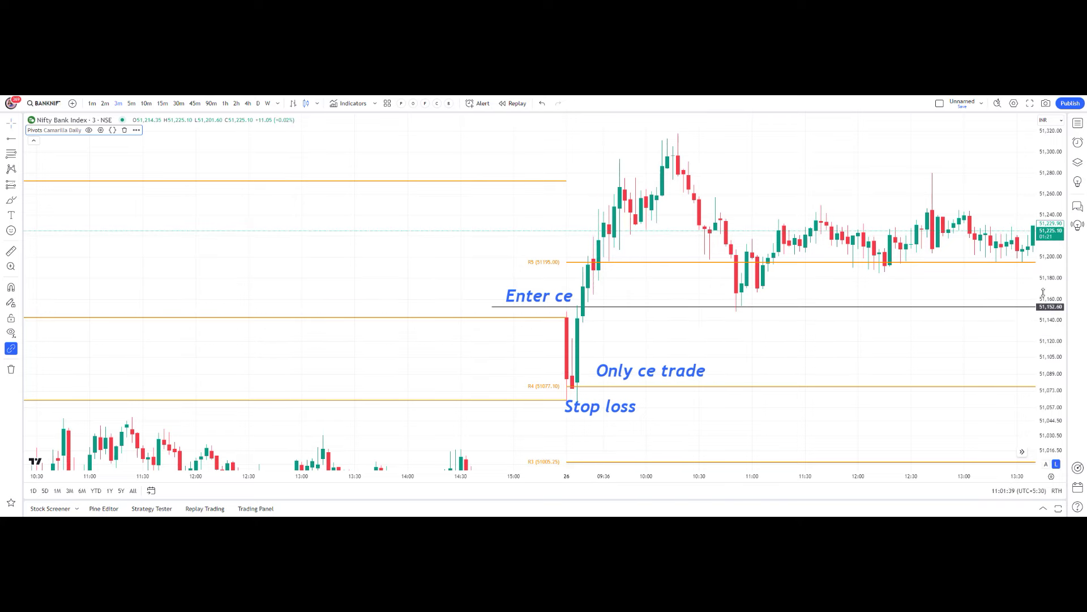
left_click_drag(718, 342, 693, 308)
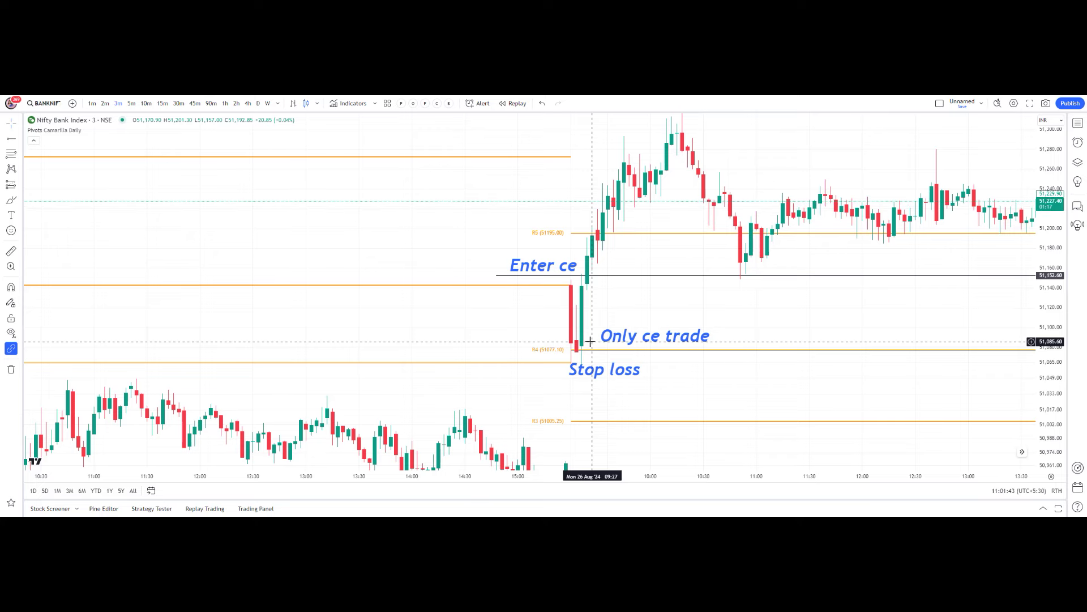
scroll(696, 335, "down", 1)
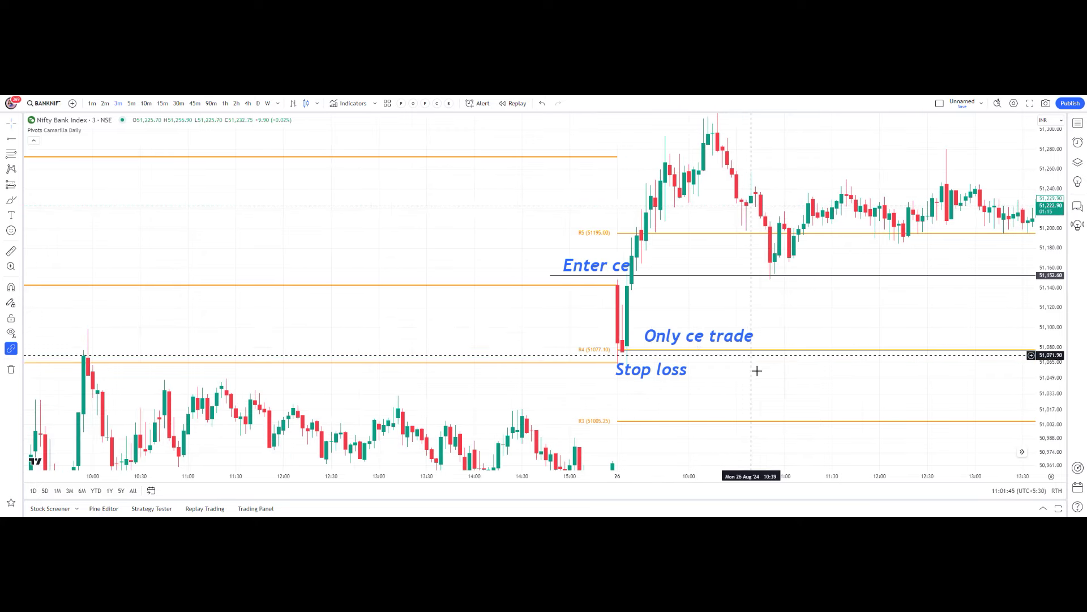
left_click_drag(757, 370, 687, 342)
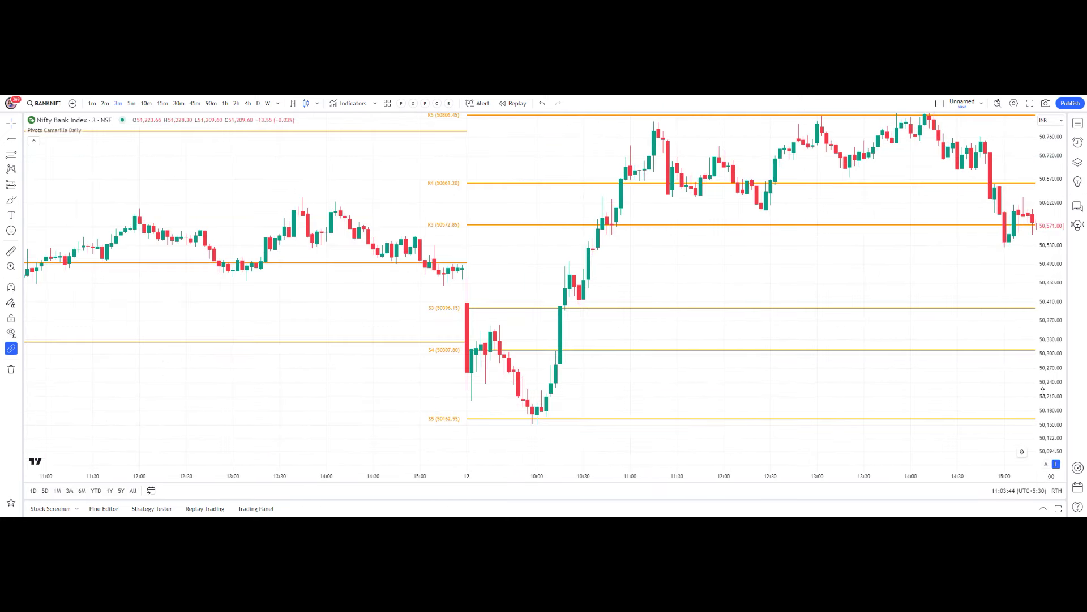
Add a text note 'price below s4 look for pe trade' just below S4 on 12 Aug.
left_click_drag(1051, 363, 1050, 339)
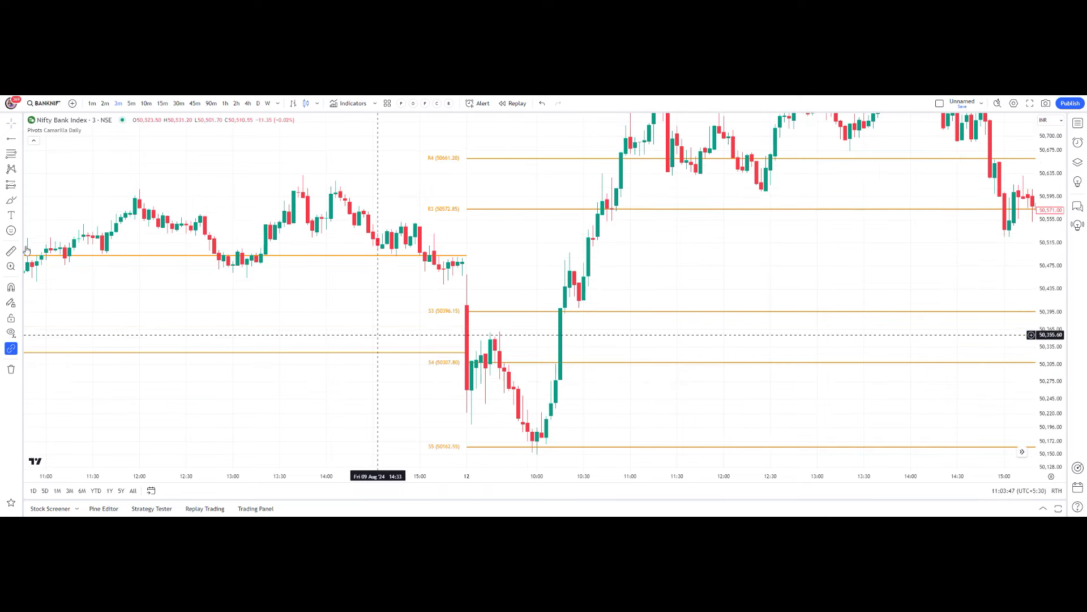
left_click(20, 218)
left_click(46, 223)
left_click(451, 365)
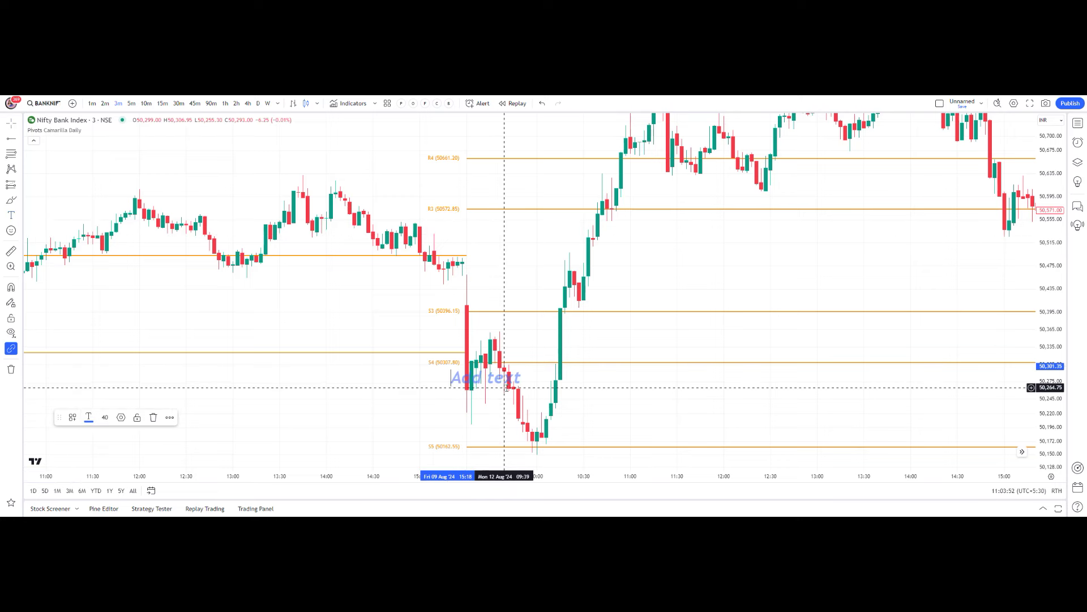
type("P")
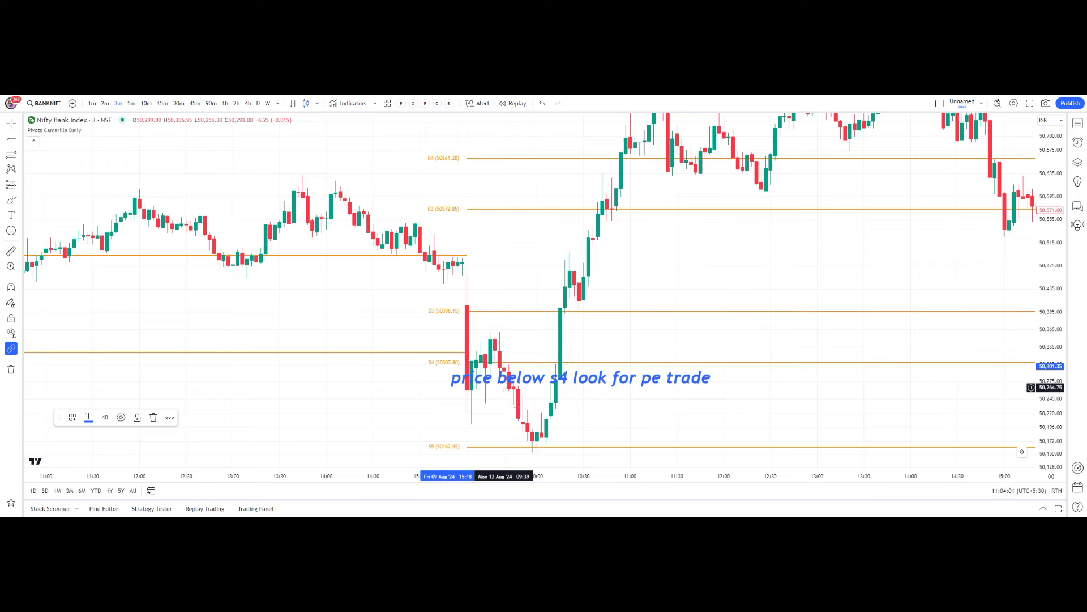
Reposition the note so it sits just above the S3 line near the session open.
mouse_move(580, 377)
left_mouse_down()
mouse_move(429, 367)
mouse_move(327, 340)
left_mouse_up()
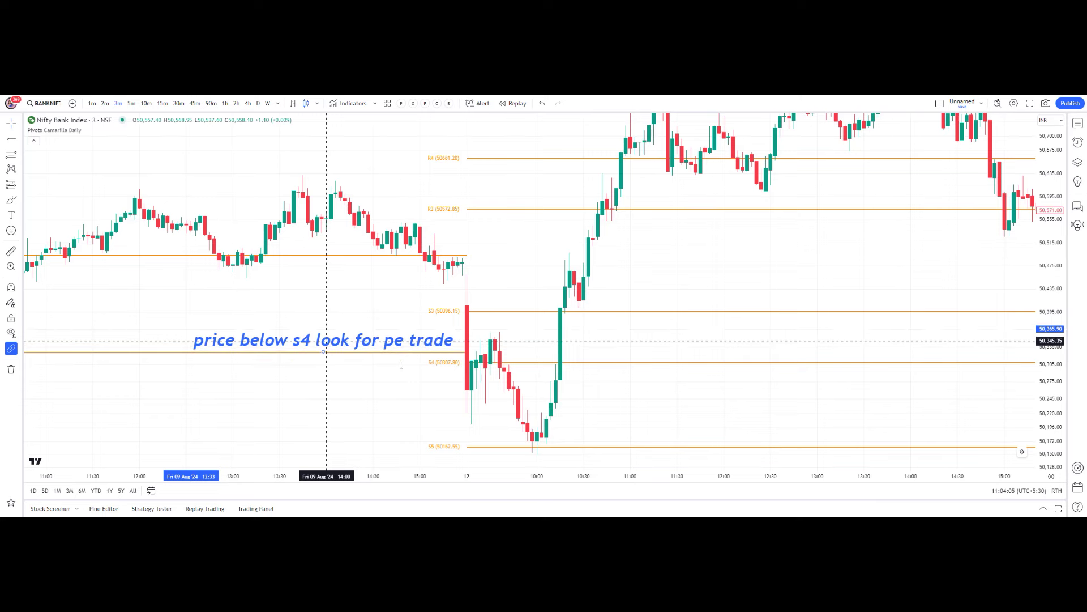
left_click(481, 398)
scroll(636, 408, "up", 2)
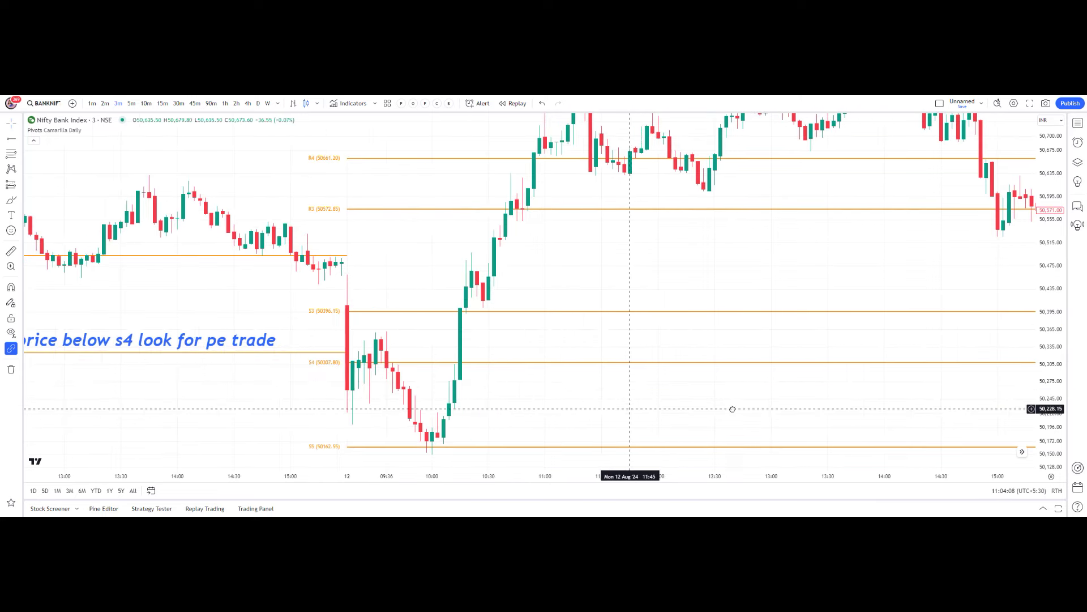
scroll(732, 409, "left", 3)
left_click_drag(371, 334, 565, 274)
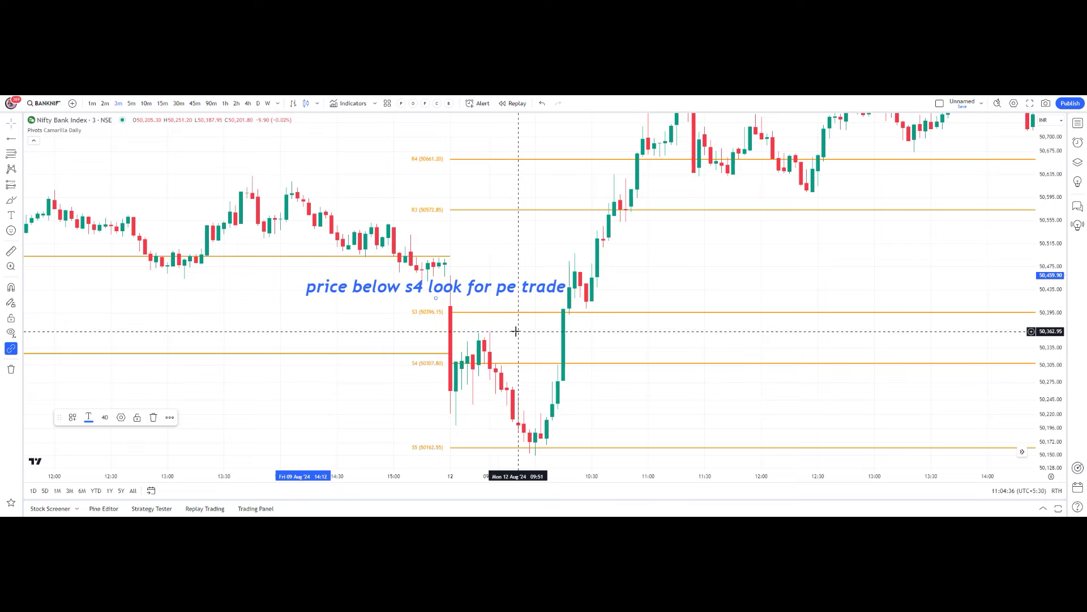
left_click_drag(583, 391, 582, 375)
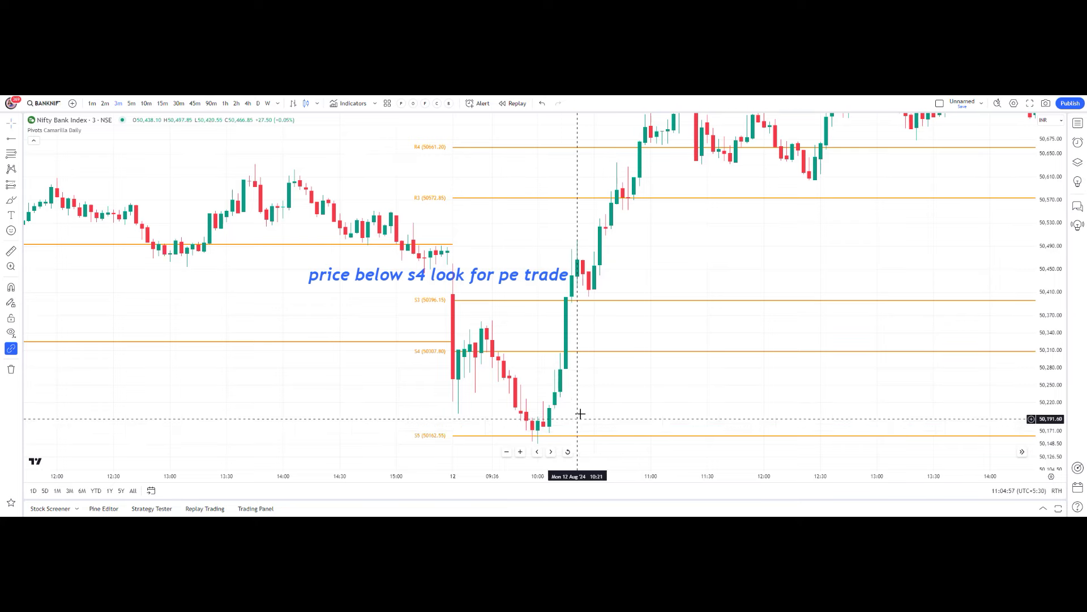
scroll(578, 417, "down", 2)
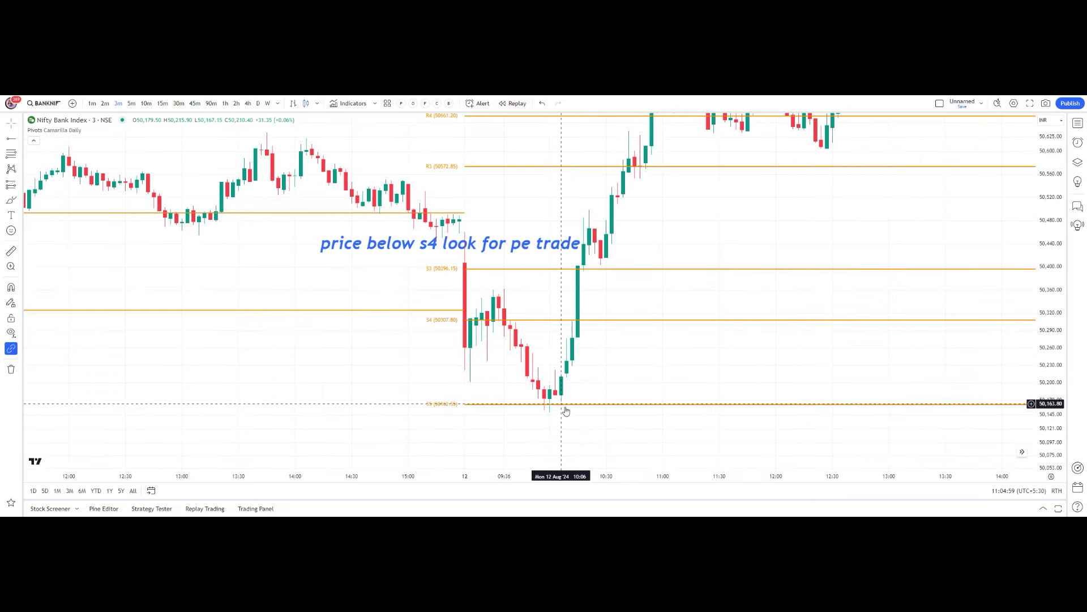
scroll(566, 354, "up", 1)
left_click_drag(566, 354, 691, 363)
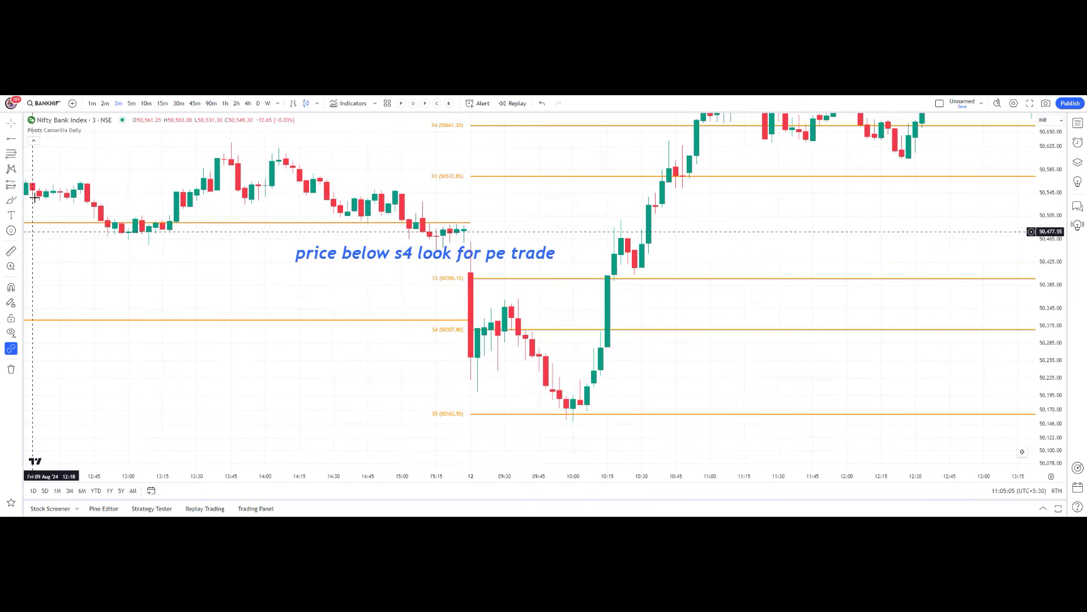
Draw a Horizontal Ray at 50,277, just below the S4 level.
left_click(21, 139)
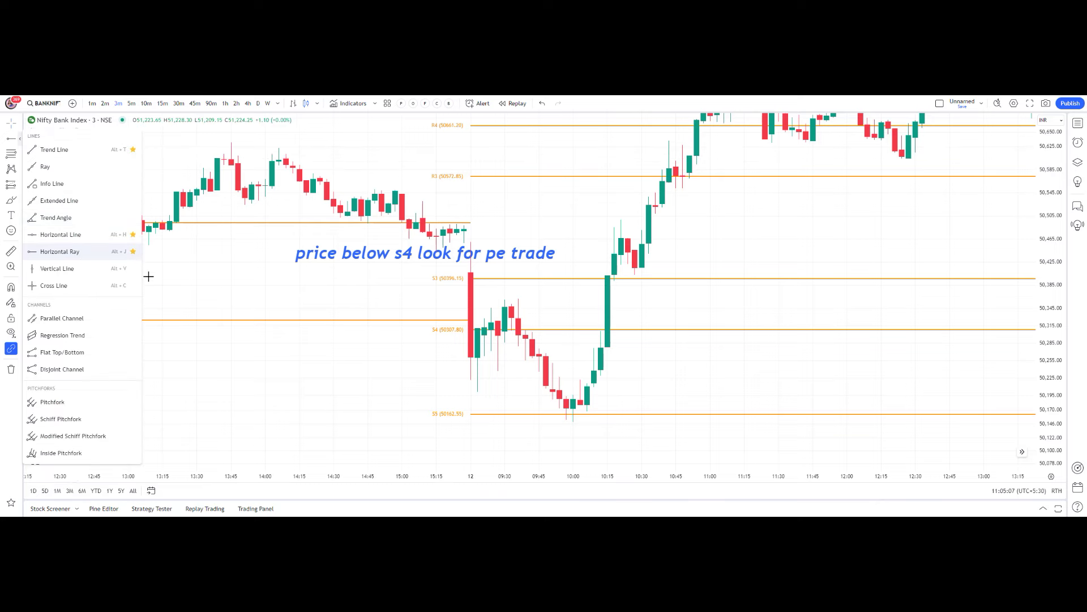
left_click(306, 283)
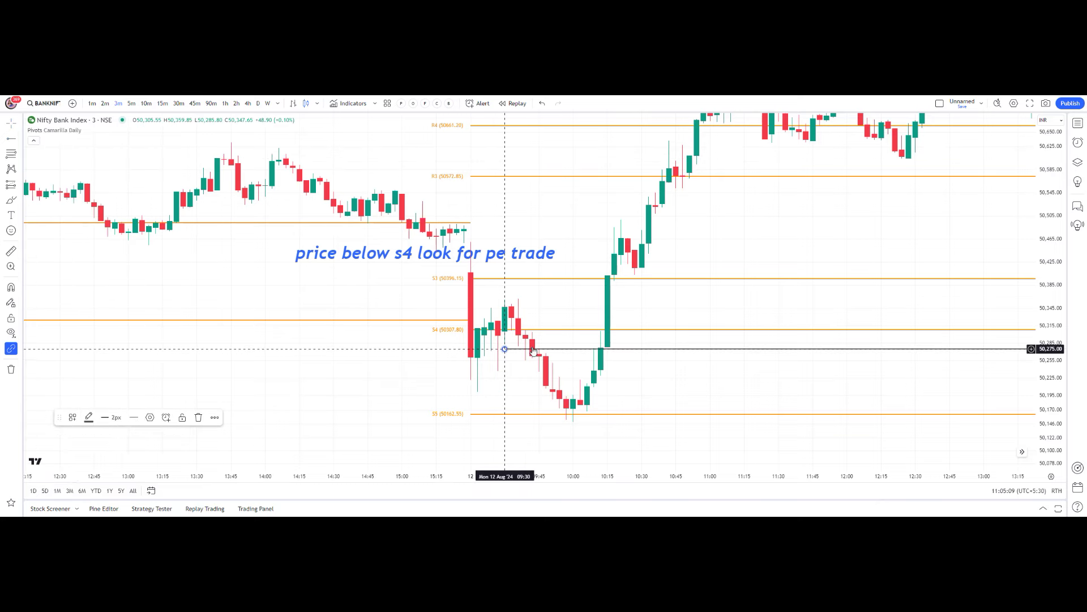
left_click(464, 347)
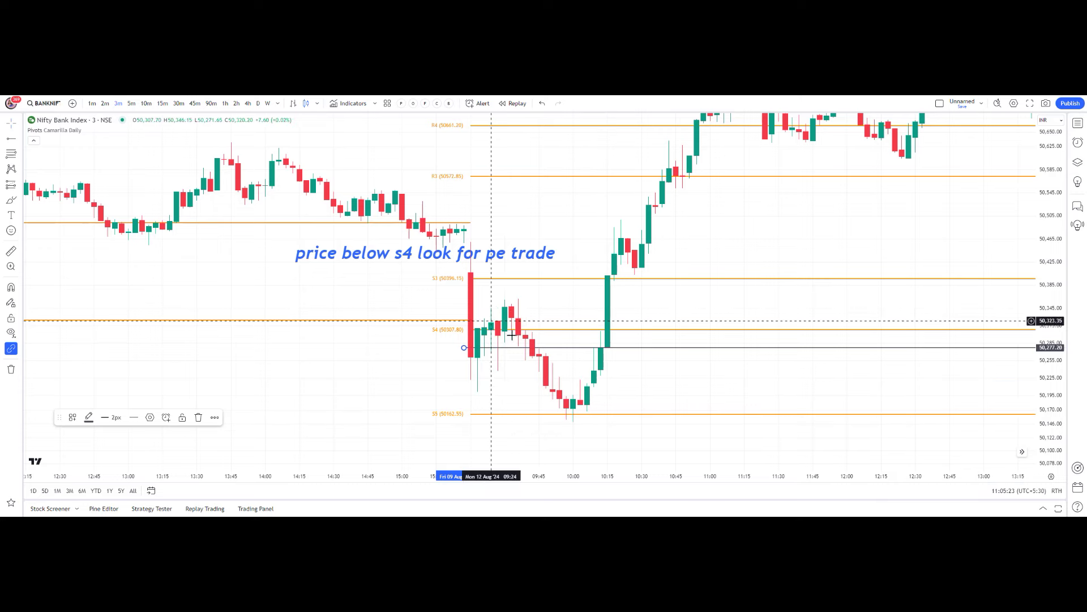
Pan and rescale the chart to show the rebound from below S4 up to R5 50806.45.
left_click_drag(502, 292, 534, 335)
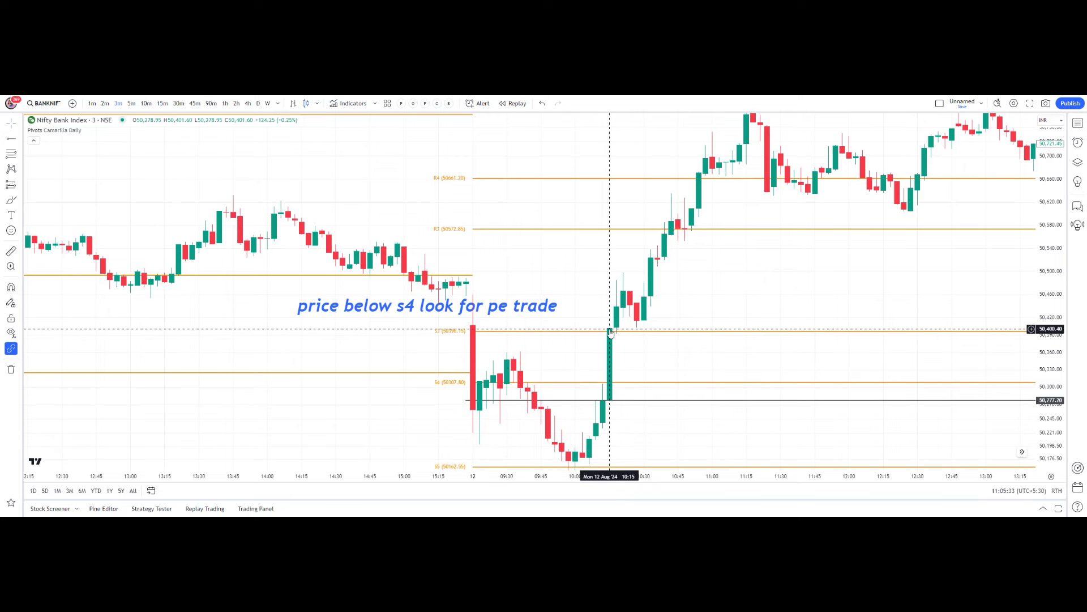
left_click_drag(609, 333, 587, 357)
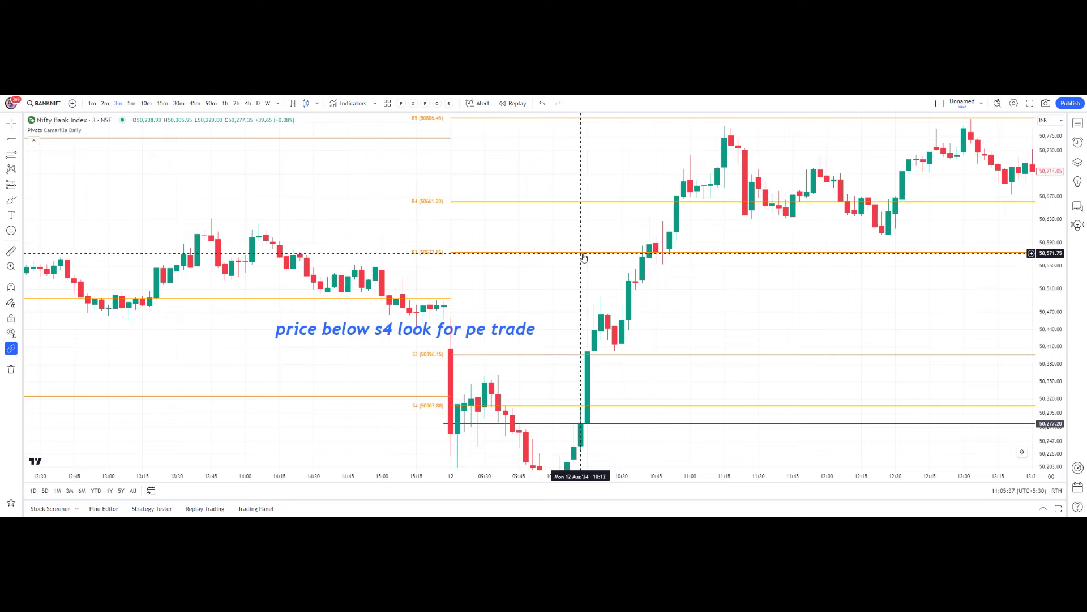
left_click_drag(696, 317, 680, 354)
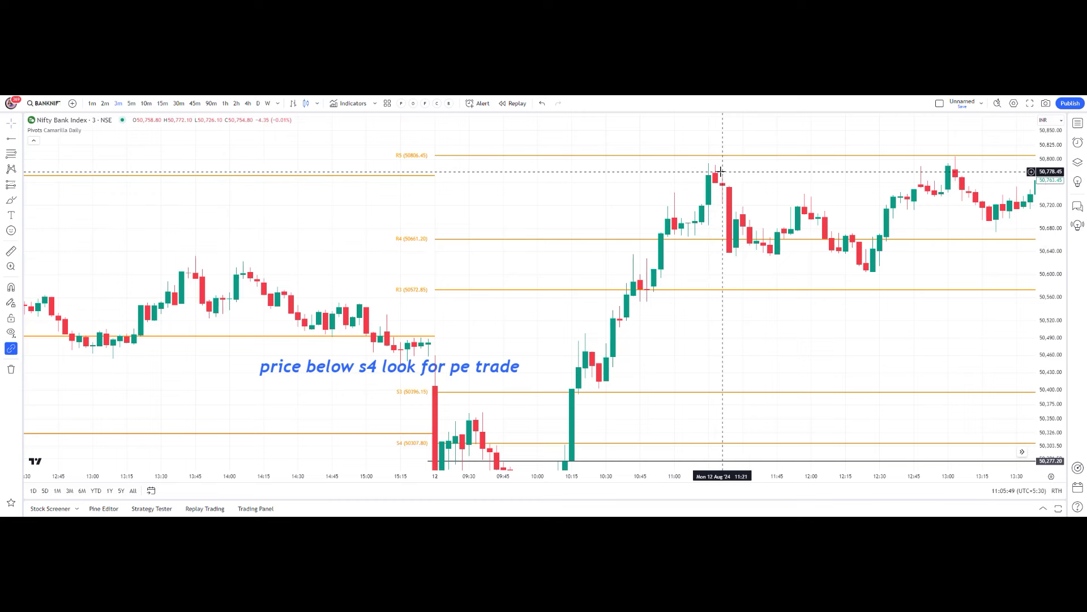
left_click_drag(692, 287, 695, 267)
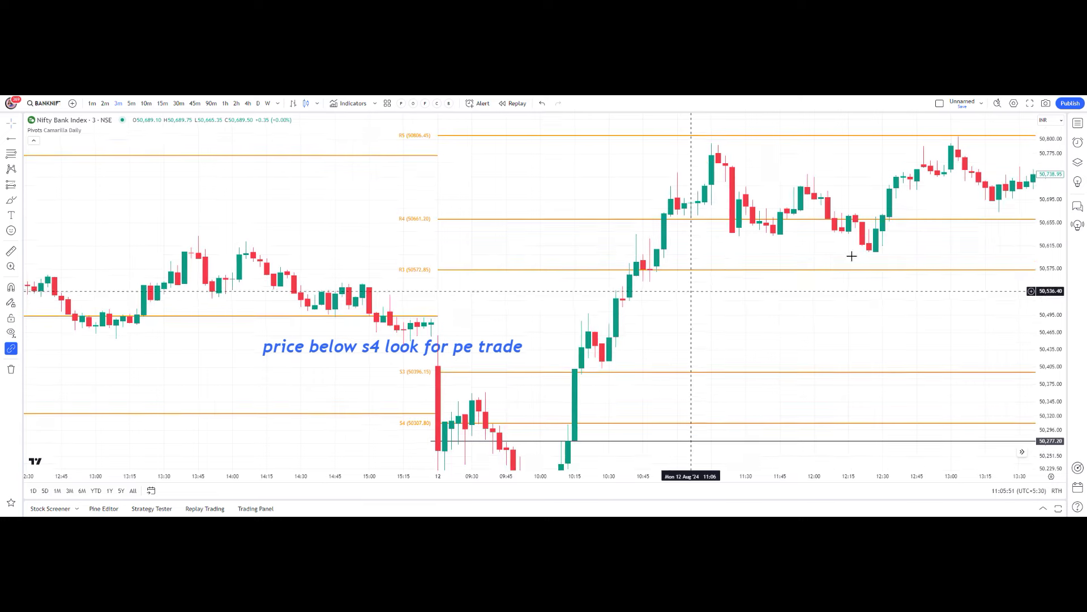
left_click_drag(1054, 233, 1055, 254)
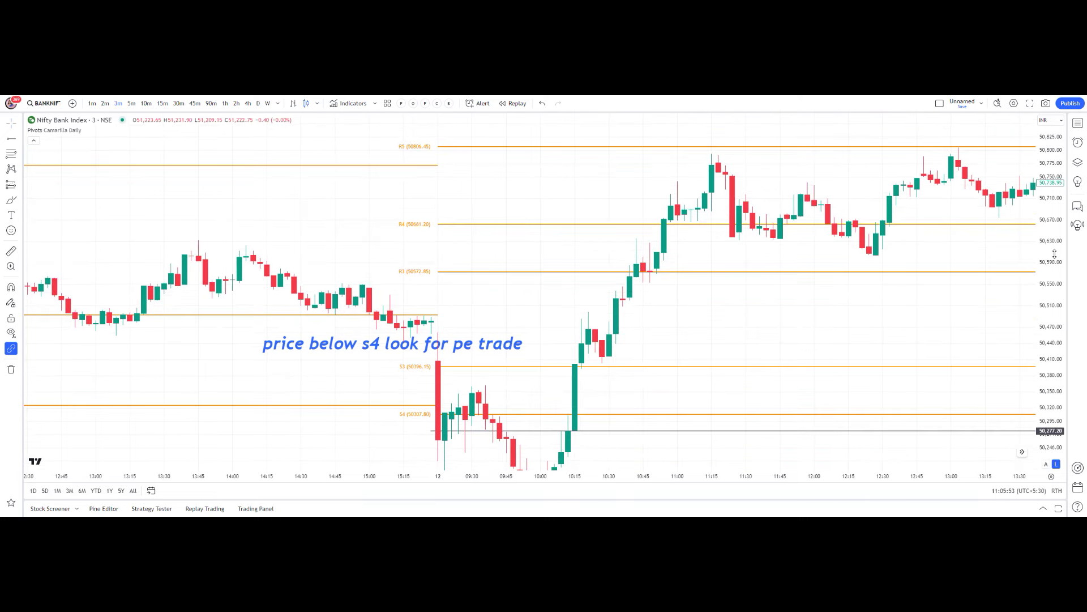